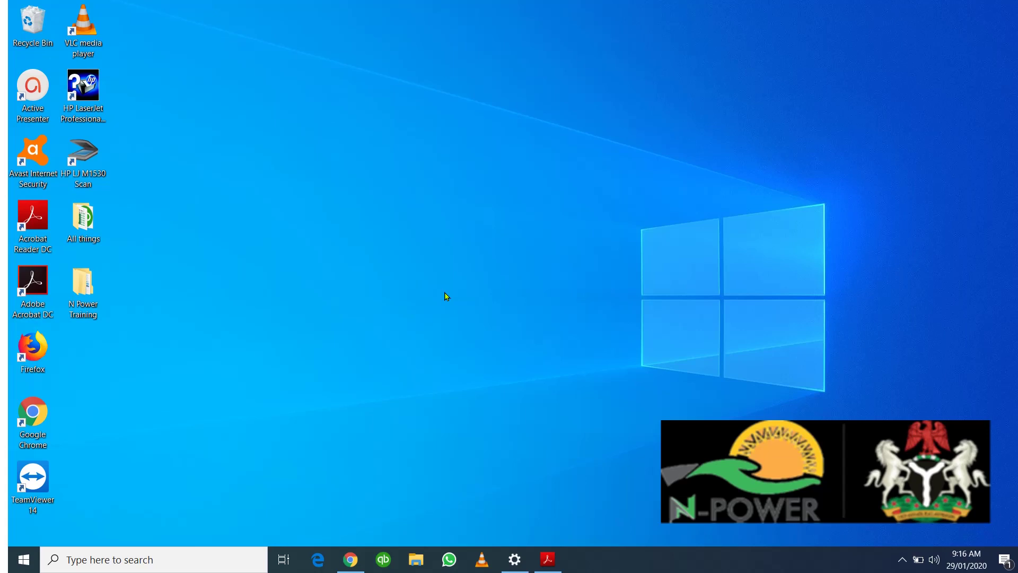
Launch Word 2016 from the installed apps and dismiss the Microsoft Office Activation Wizard.
click(14, 566)
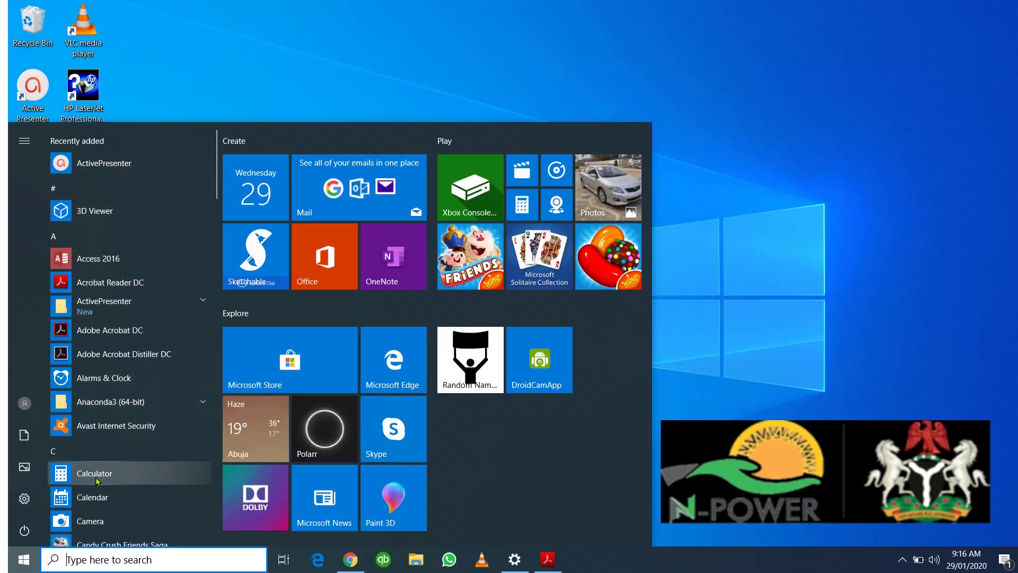
scroll(97, 481, down, 2)
scroll(97, 481, up, 2)
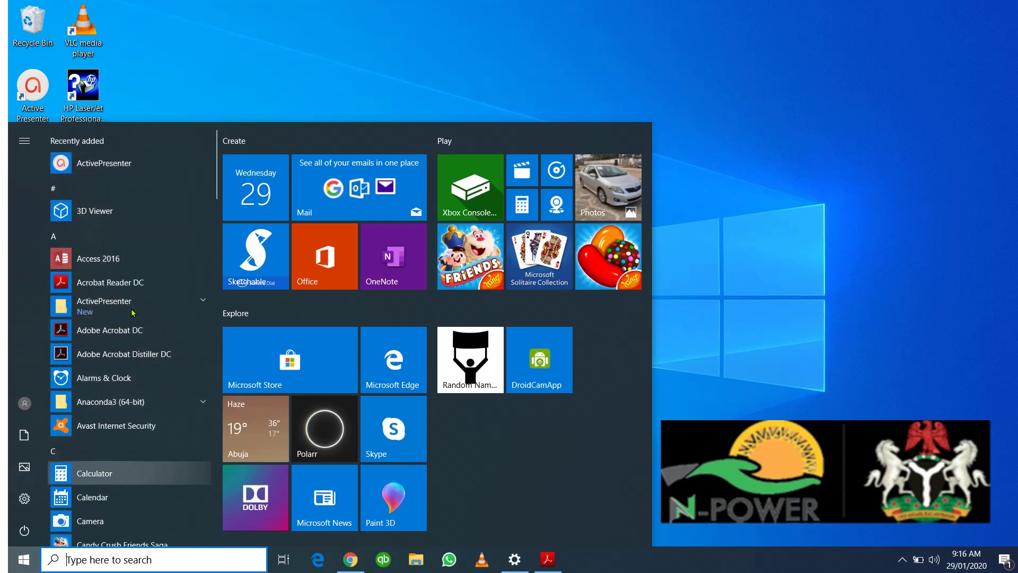
scroll(89, 364, down, 20)
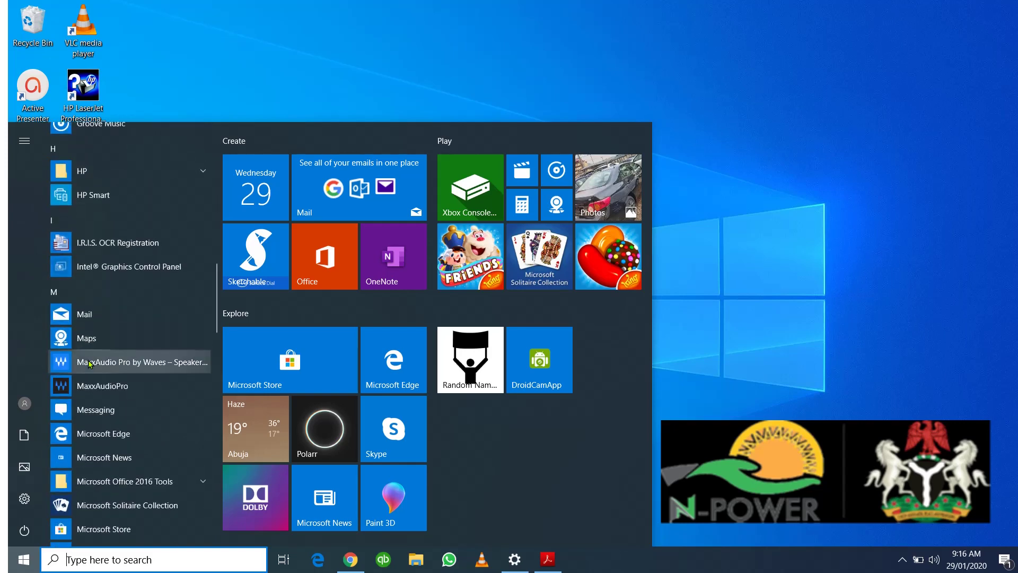
scroll(89, 364, down, 3)
scroll(89, 363, down, 7)
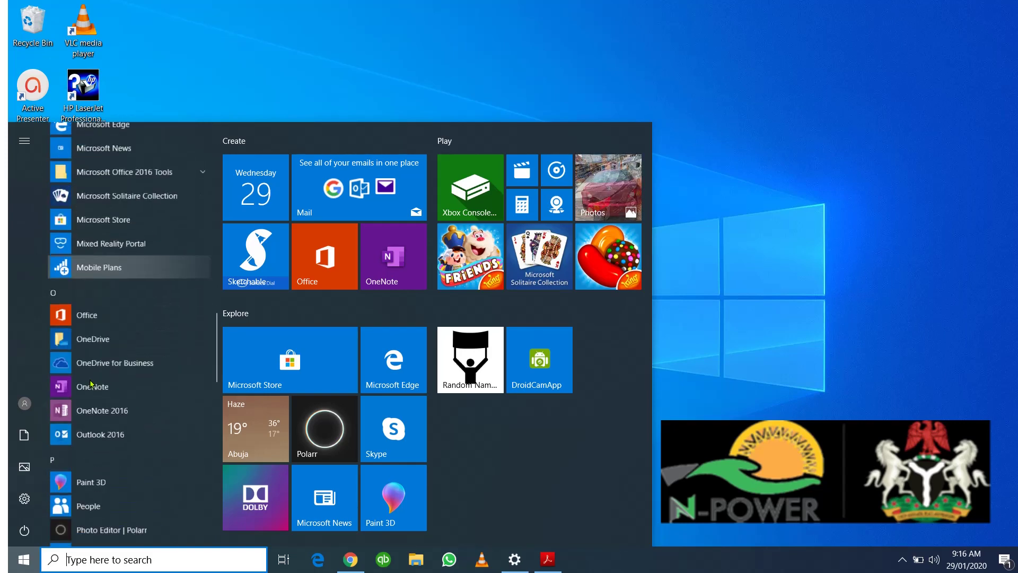
scroll(91, 384, up, 4)
scroll(91, 363, down, 10)
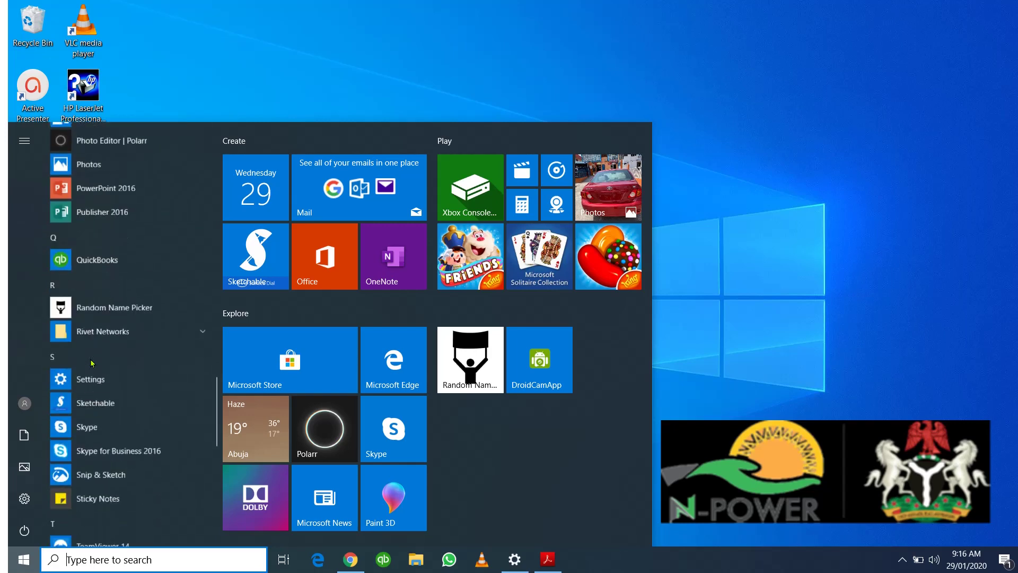
scroll(91, 364, down, 3)
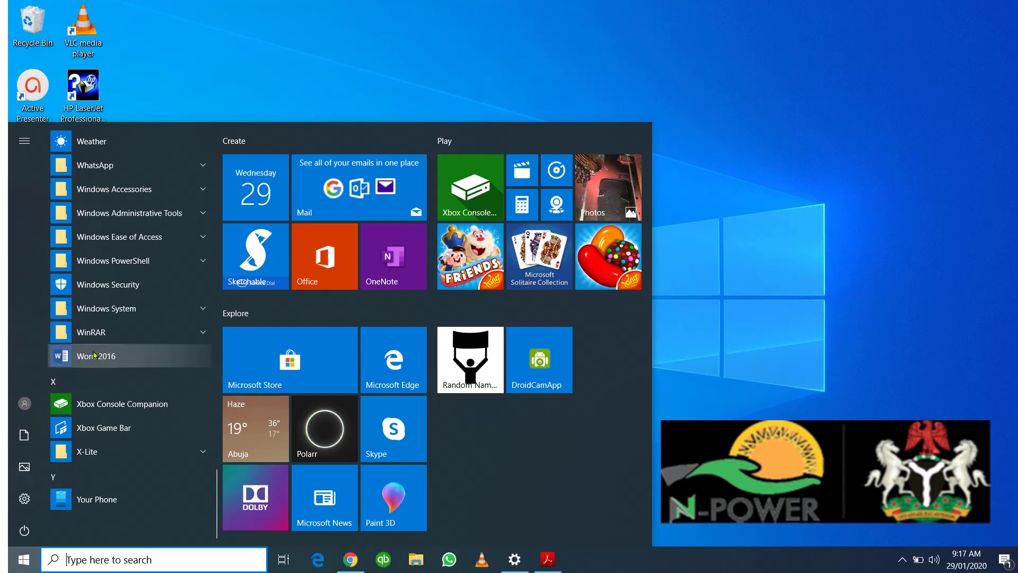
click(95, 355)
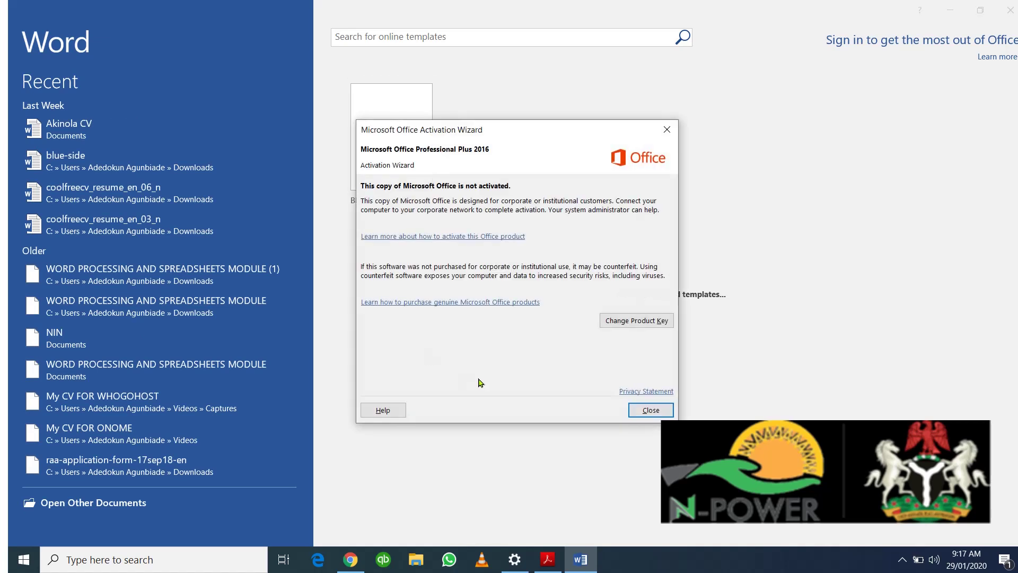
click(655, 409)
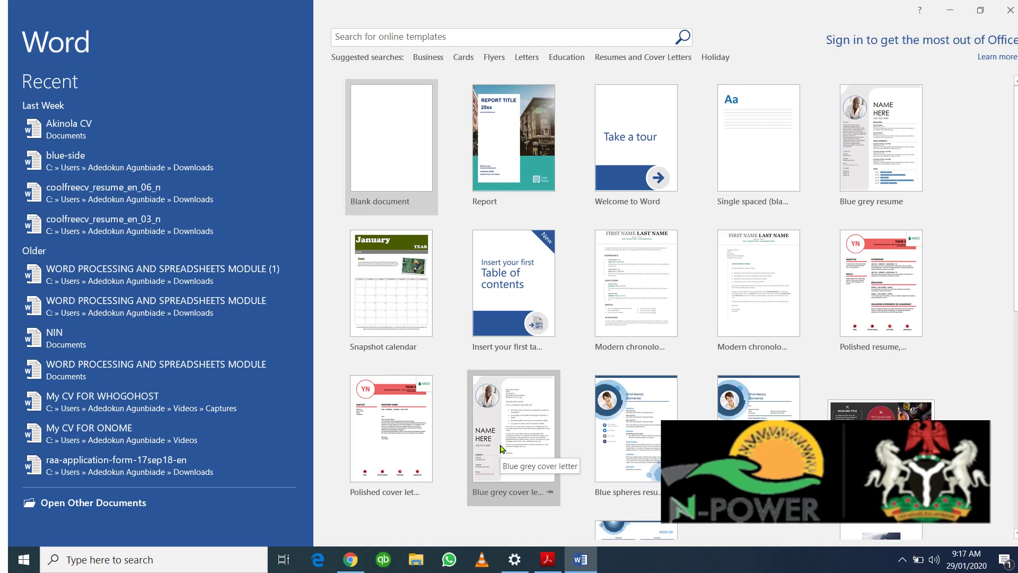
Browse the available document templates and create a new blank document.
scroll(501, 448, down, 3)
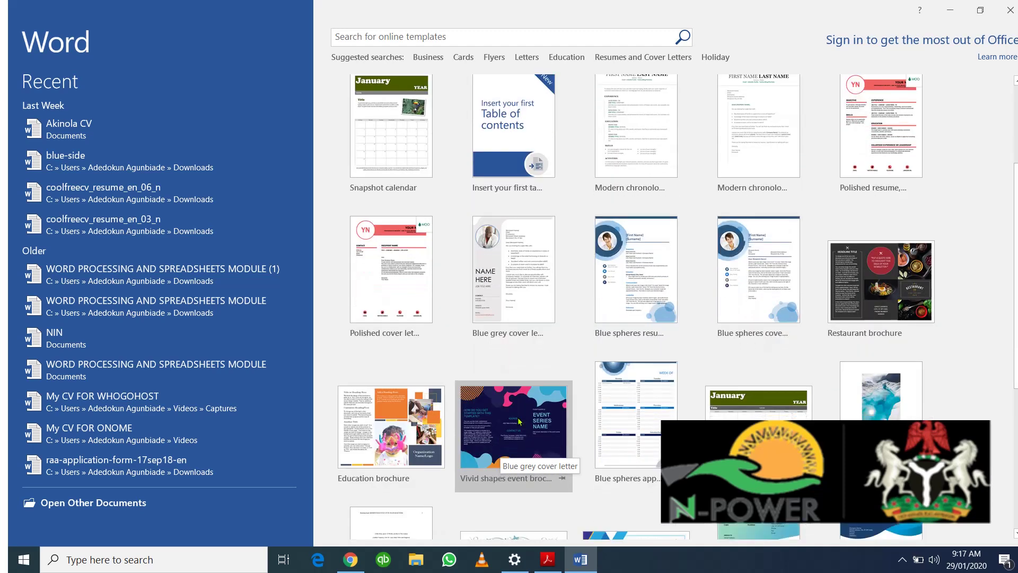
scroll(758, 451, down, 2)
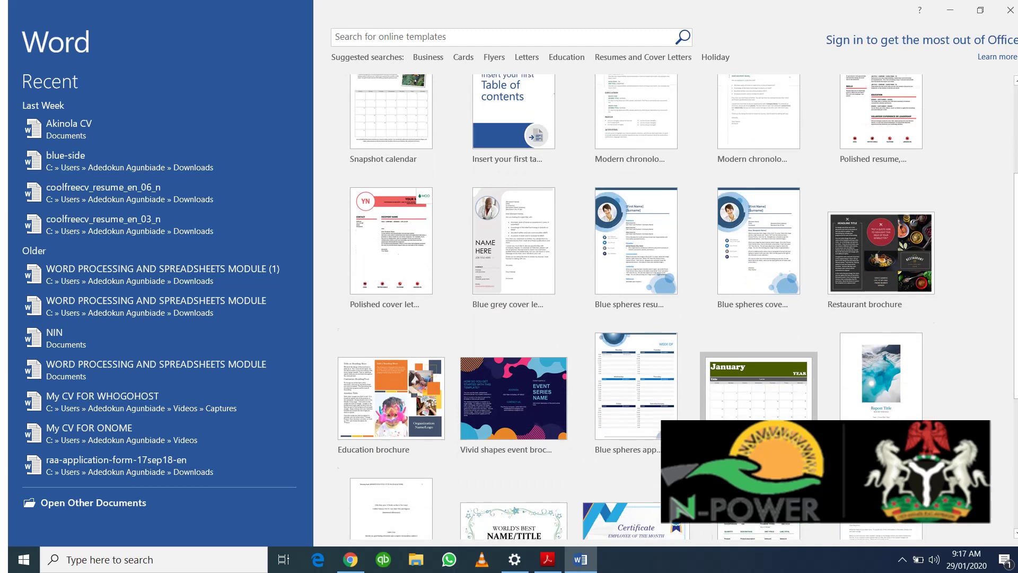
scroll(758, 466, down, 2)
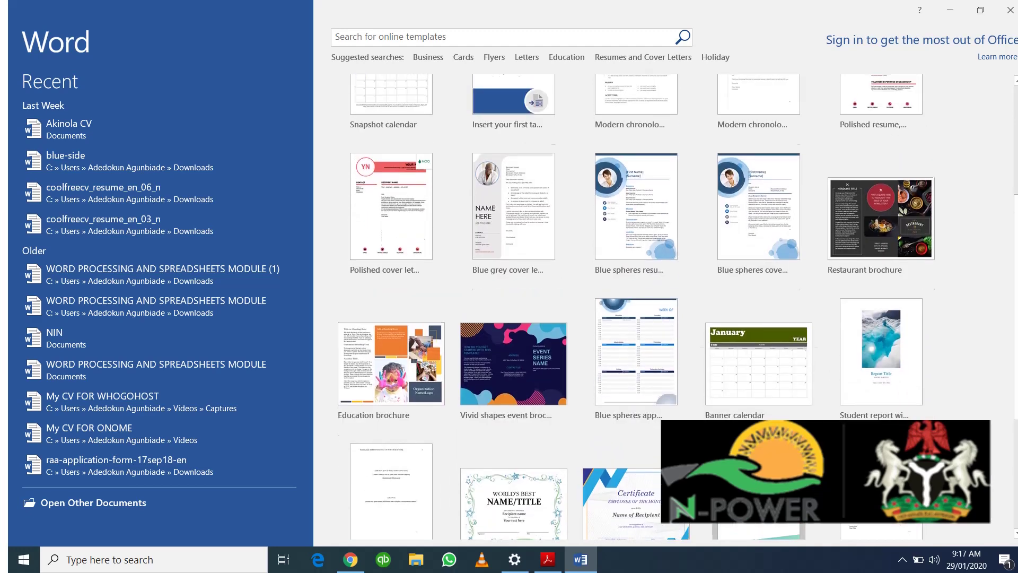
scroll(758, 466, up, 6)
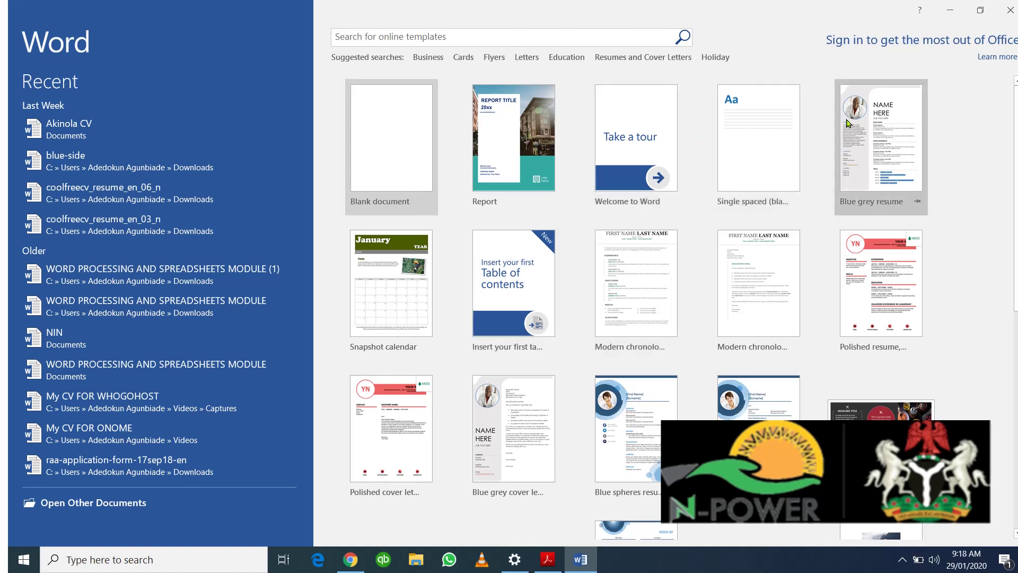
click(378, 164)
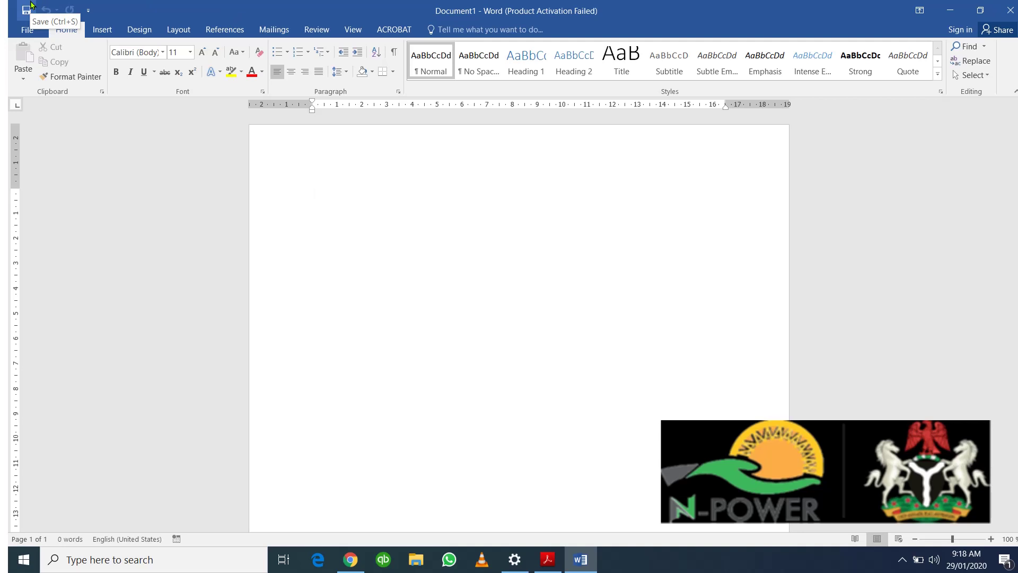
Examine the File commands and the Insert, Design, Layout, References, Mailings, Review, View and Acrobat command sets, ending on the Home commands.
click(30, 31)
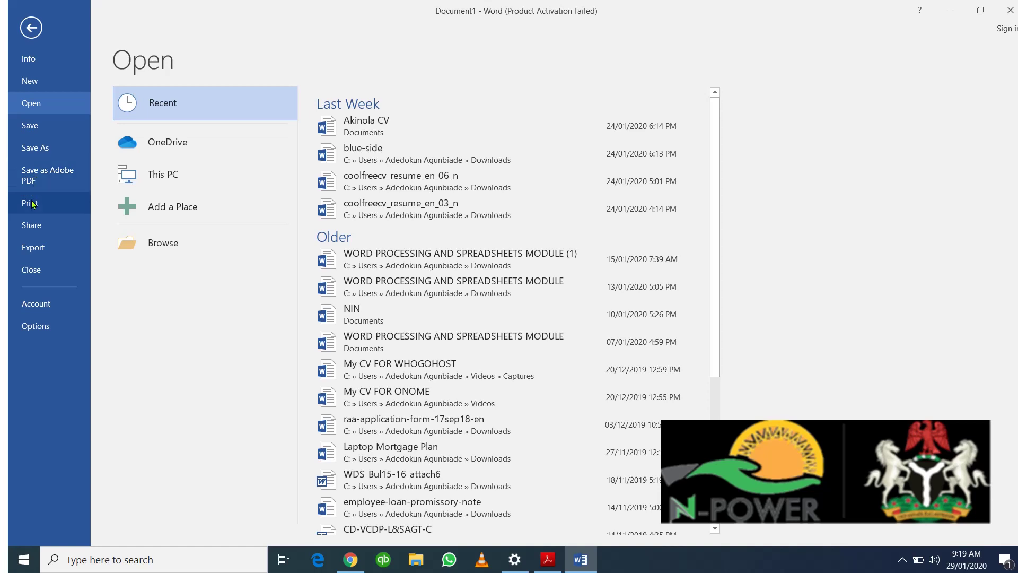
click(41, 30)
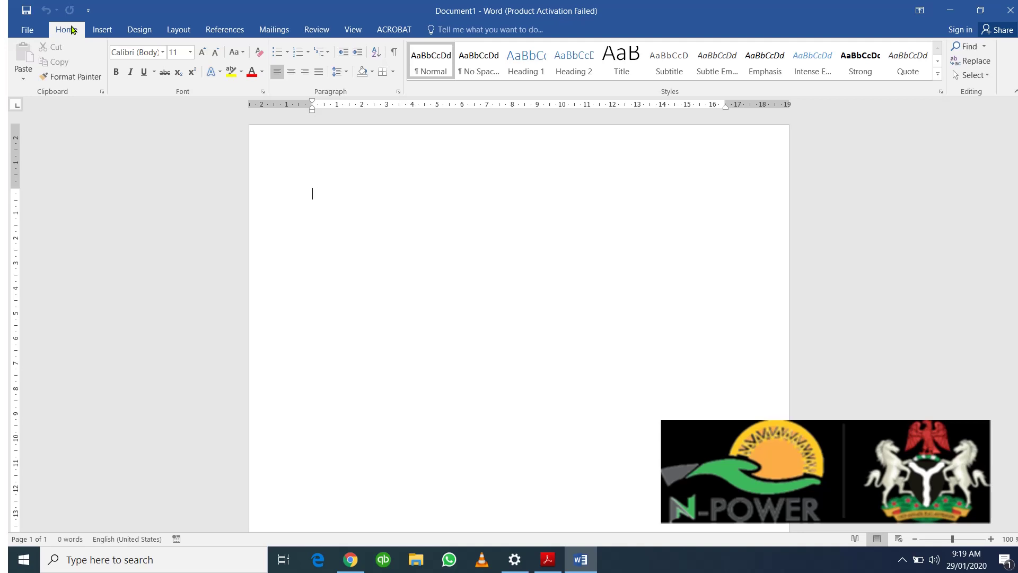
click(99, 30)
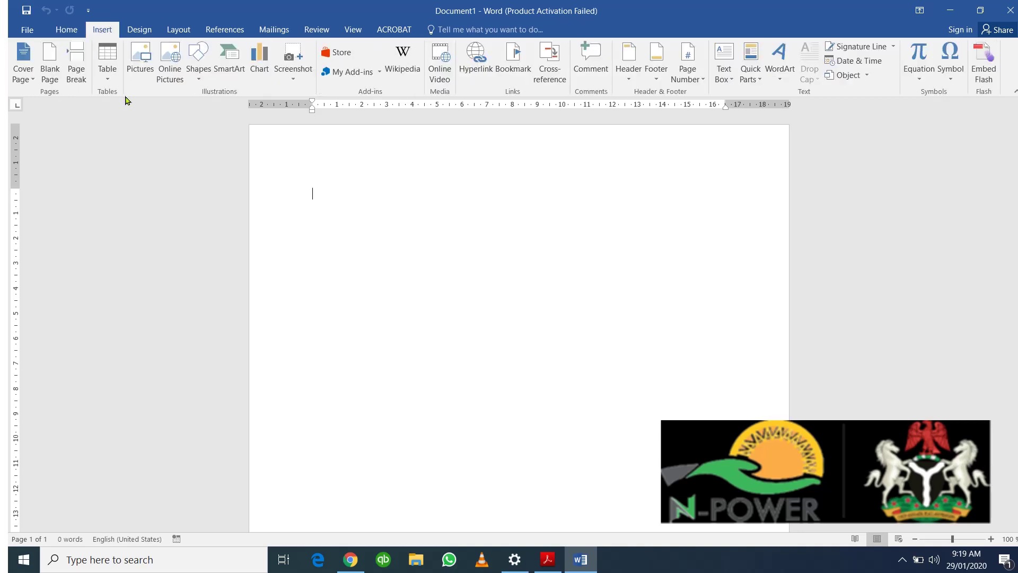
click(143, 29)
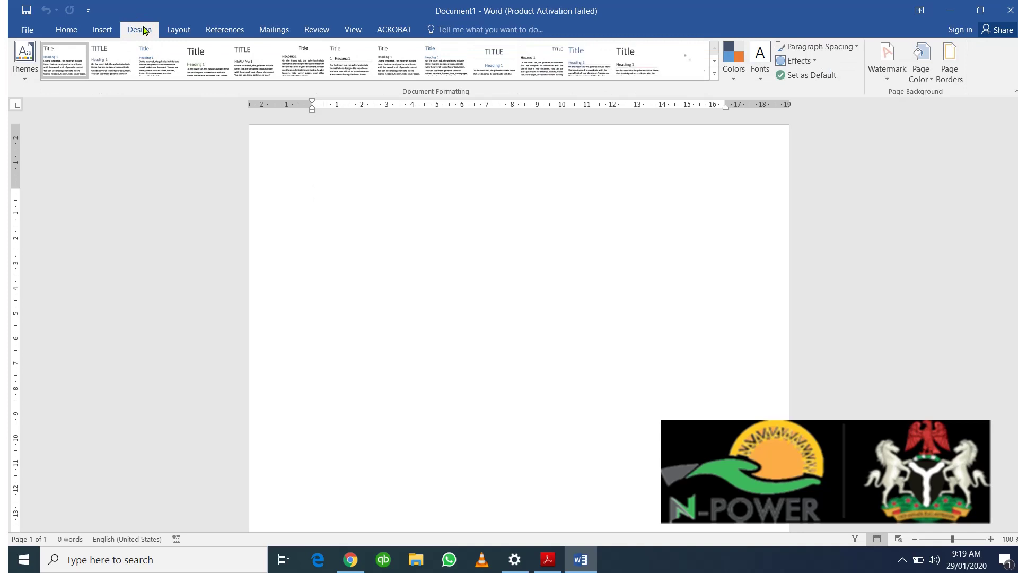
click(173, 29)
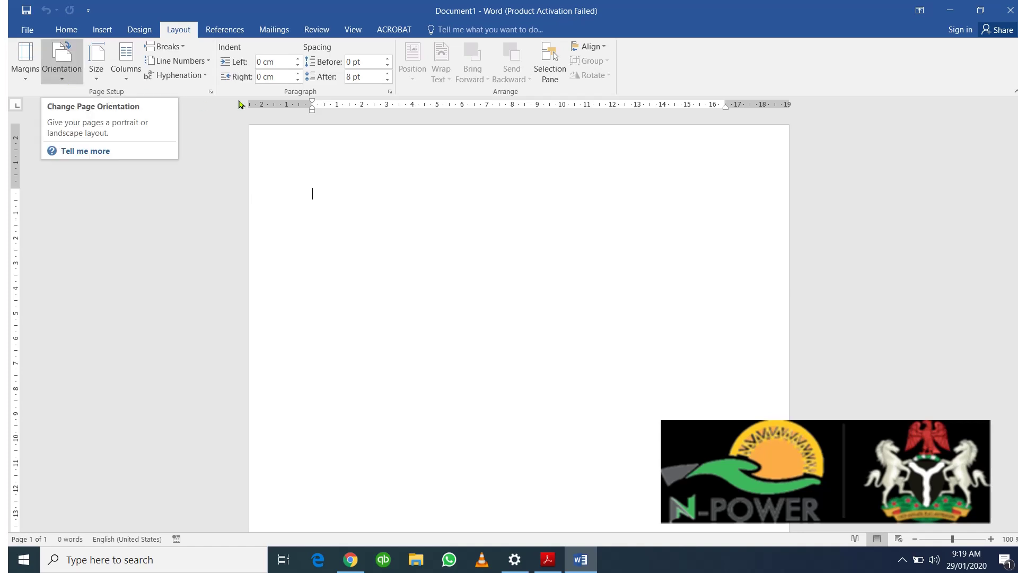
click(229, 31)
click(265, 29)
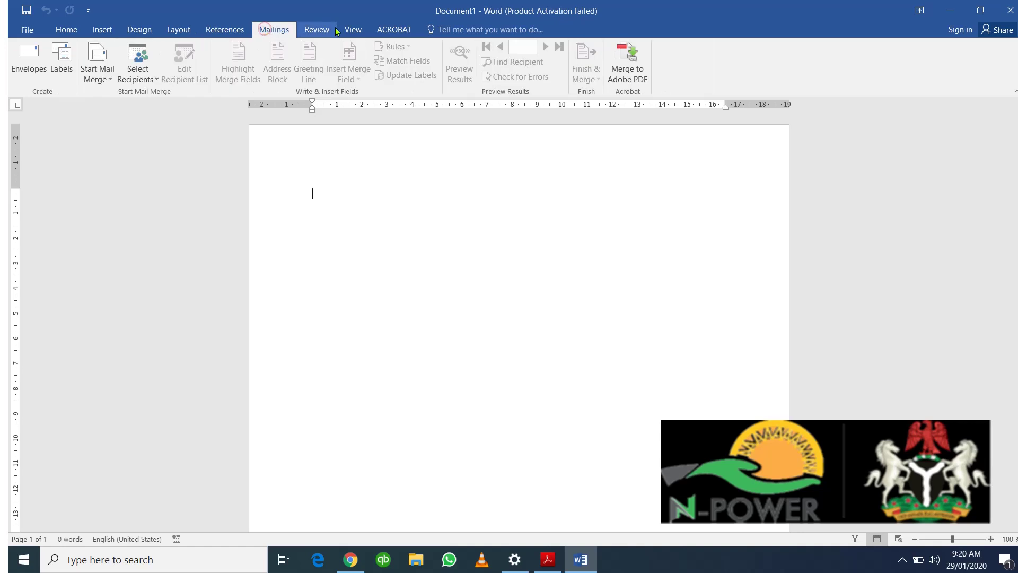
click(317, 30)
click(350, 30)
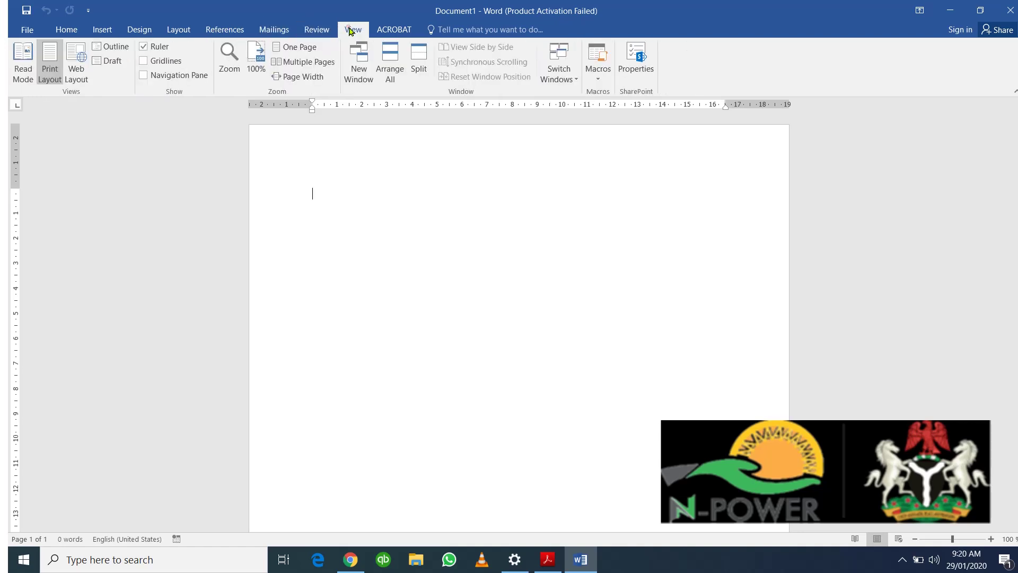
click(396, 29)
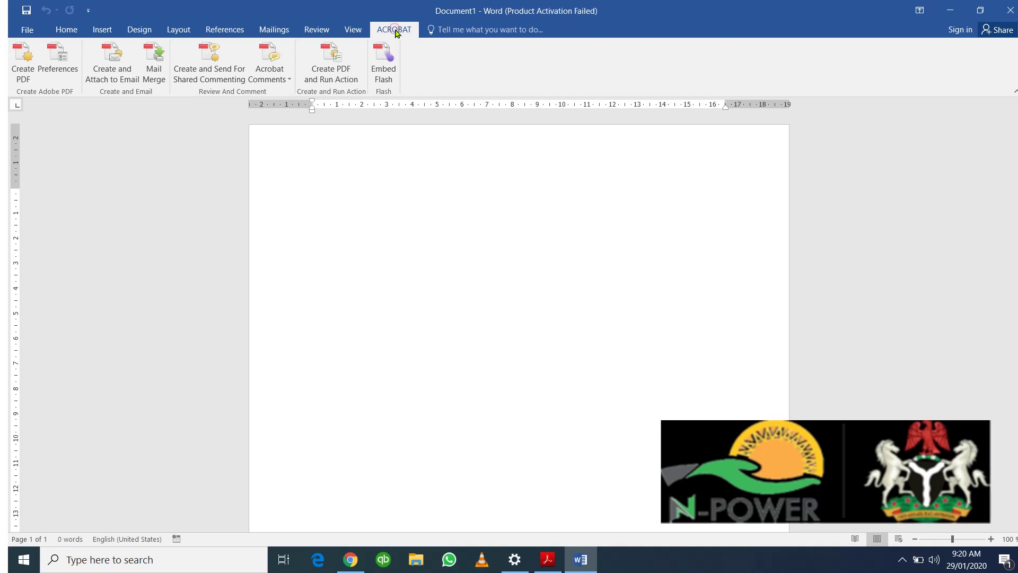
click(29, 31)
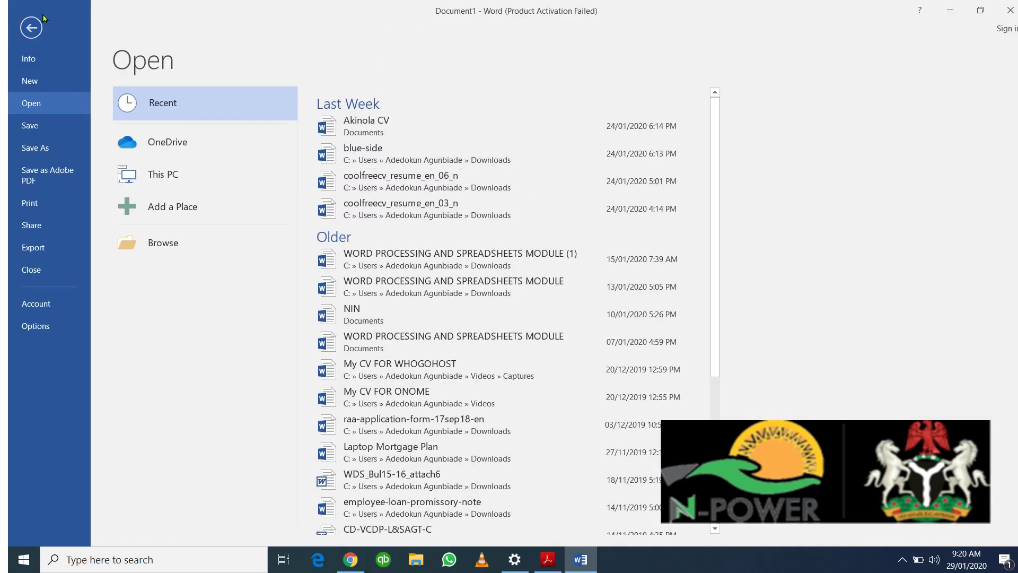
click(44, 21)
click(68, 29)
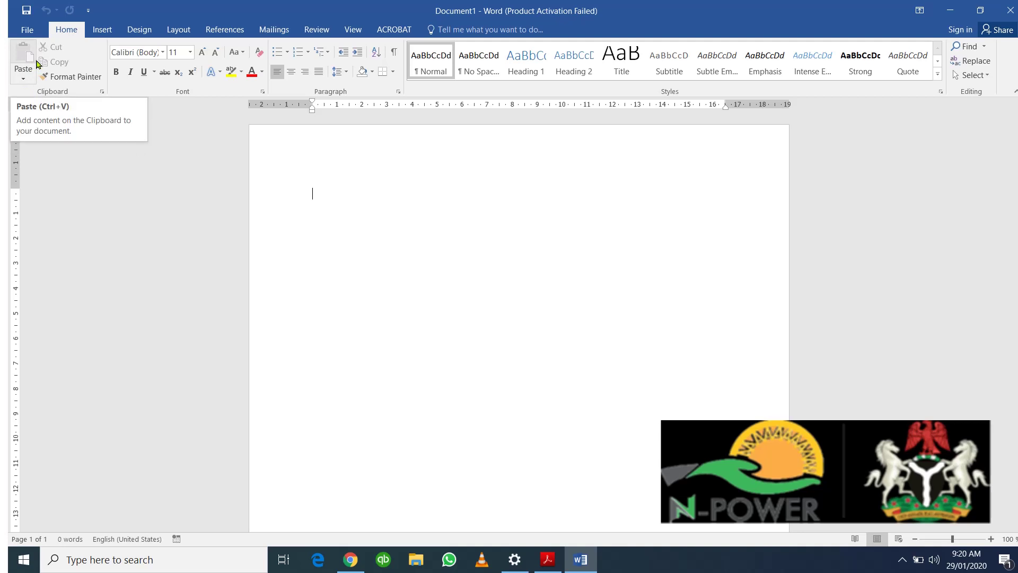
Examine the paste options and the list of available fonts without changing anything.
click(20, 85)
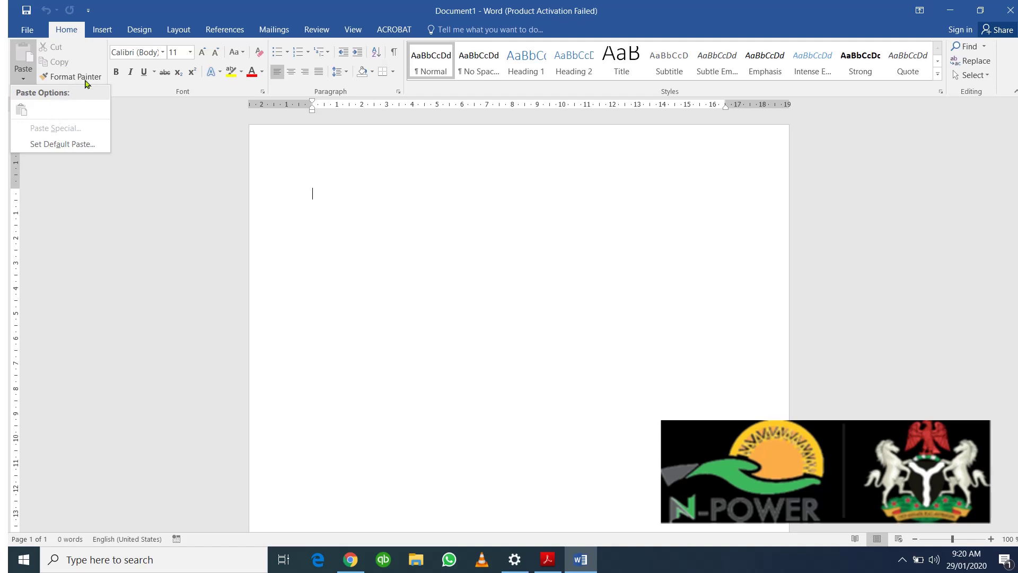
click(202, 145)
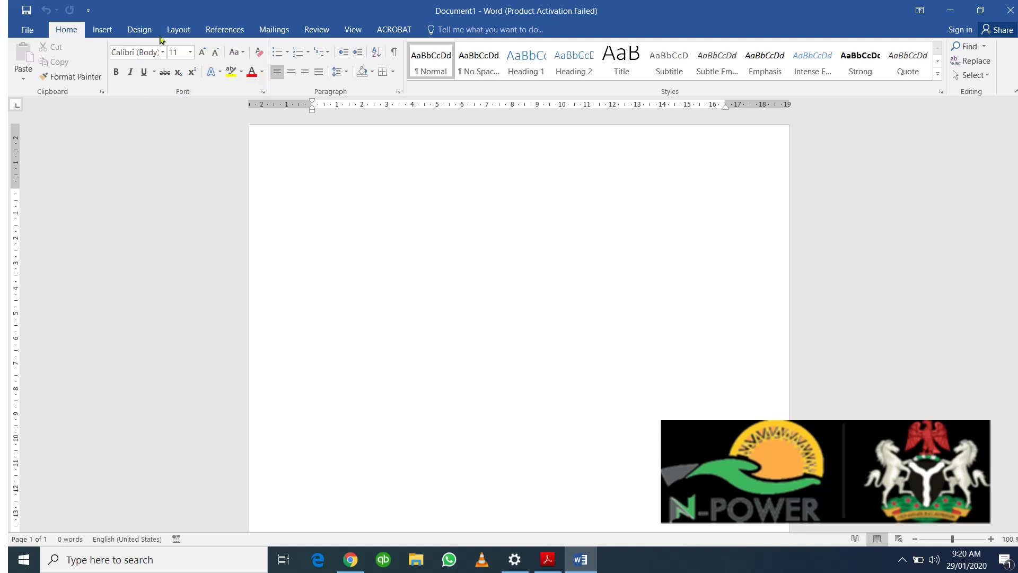
click(162, 52)
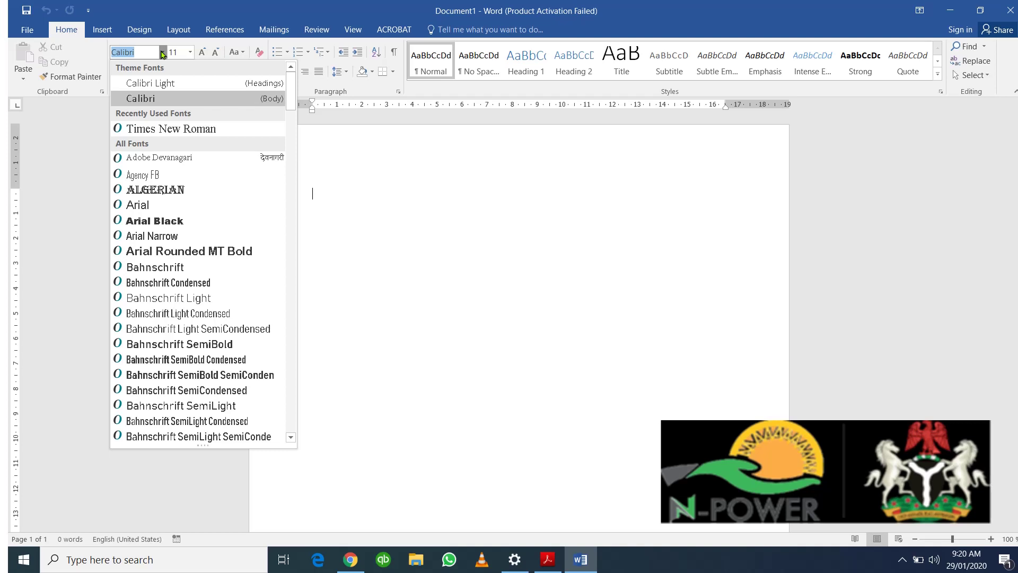
click(163, 52)
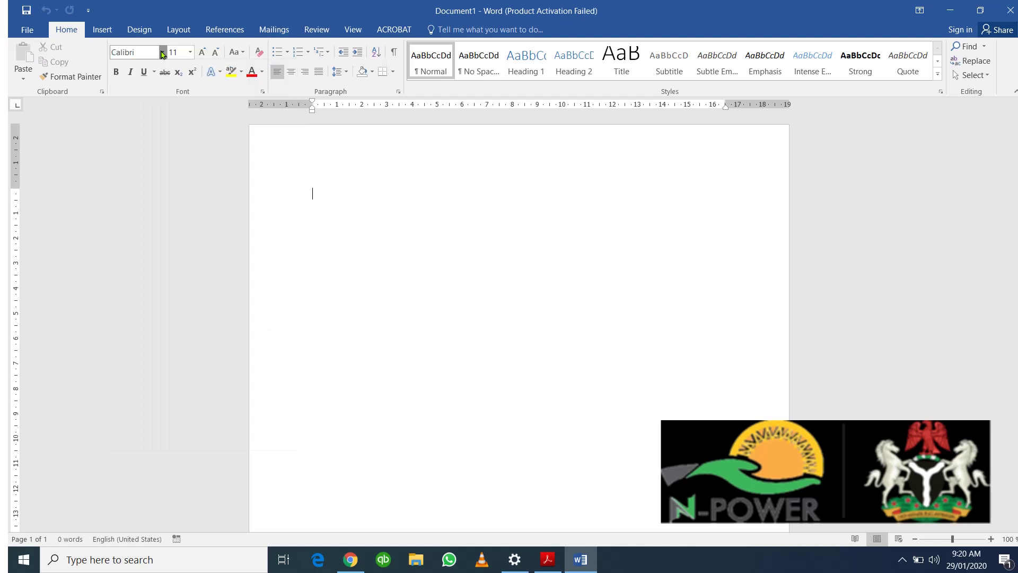
Write "N Power is the best thing to happen to the Nigerian youth" on the first line of the document.
click(322, 190)
click(320, 205)
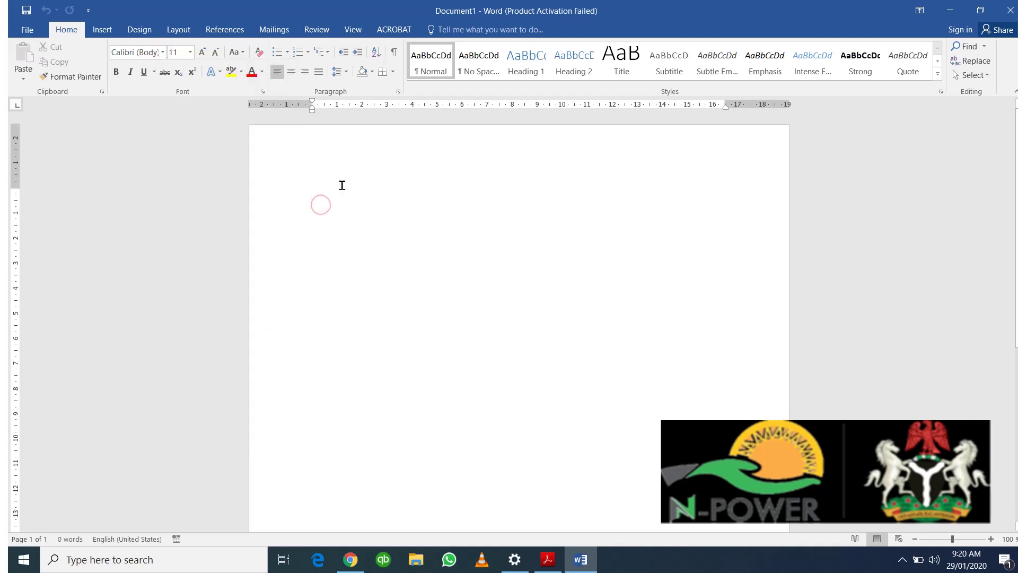
text(N )
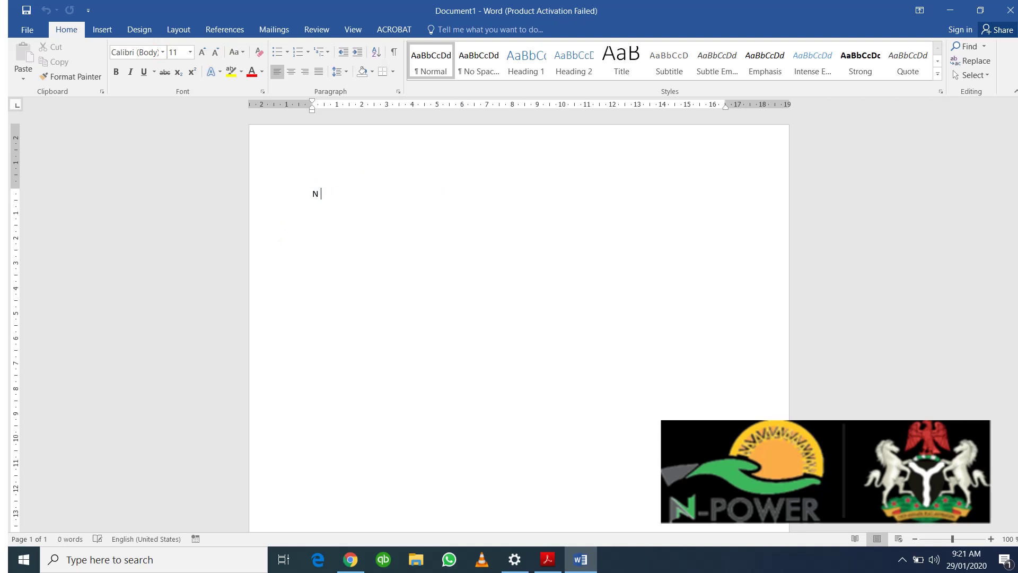
text(Power is the best thing to h)
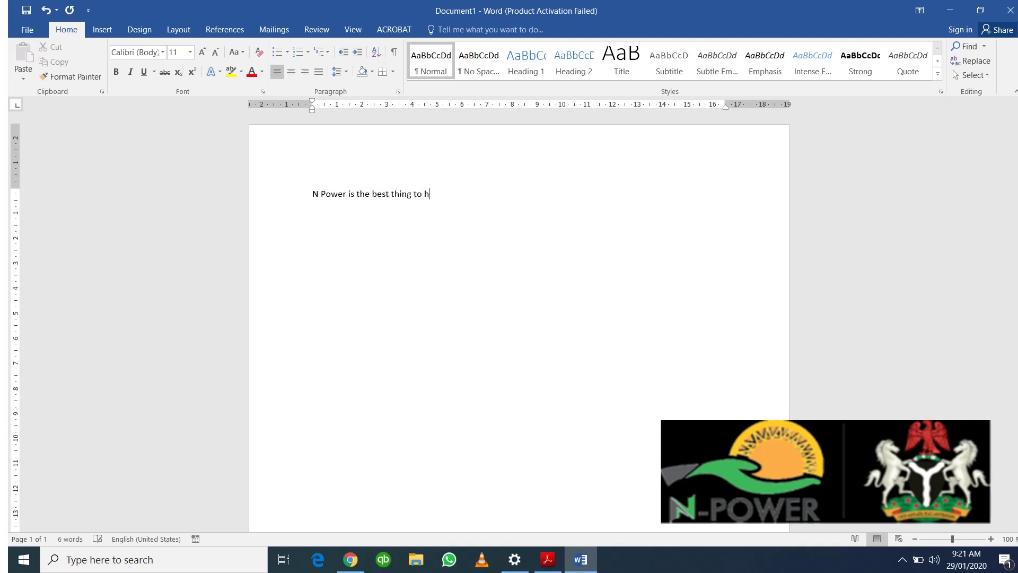
text(appen to the Nigerian)
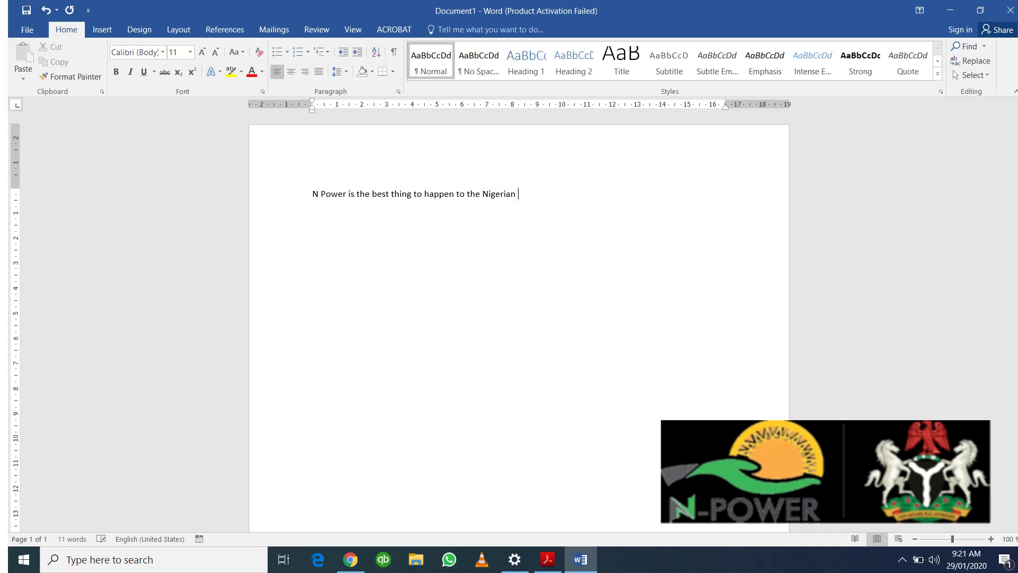
text( youth)
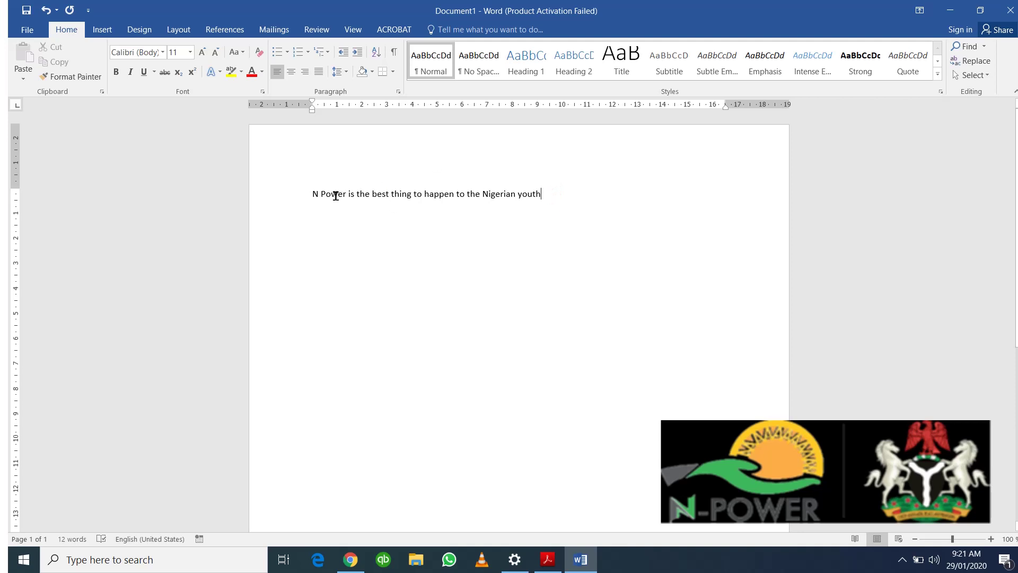
Try to apply the Algerian font to the sentence about N Power.
drag(306, 190, 577, 197)
click(583, 241)
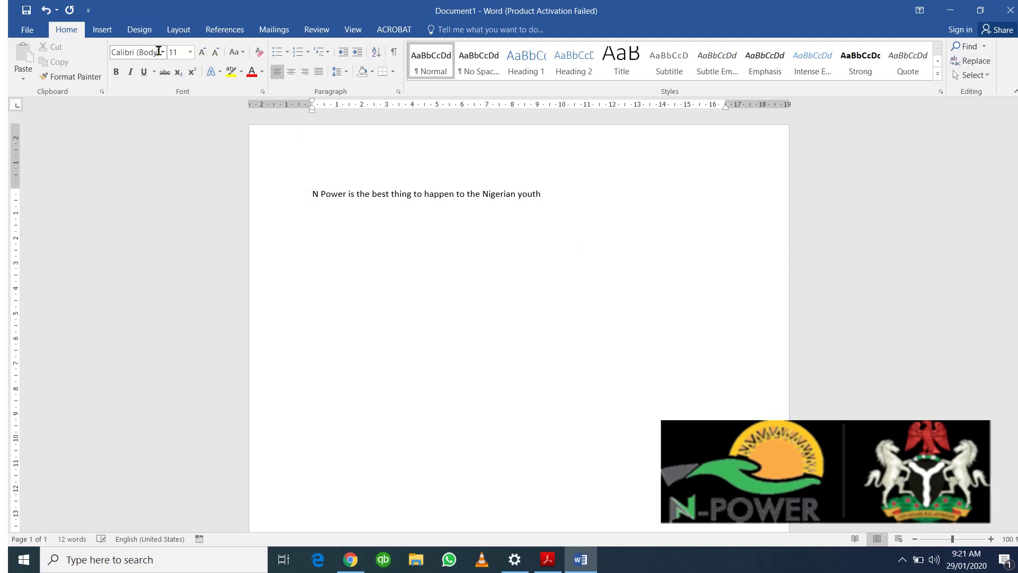
click(163, 52)
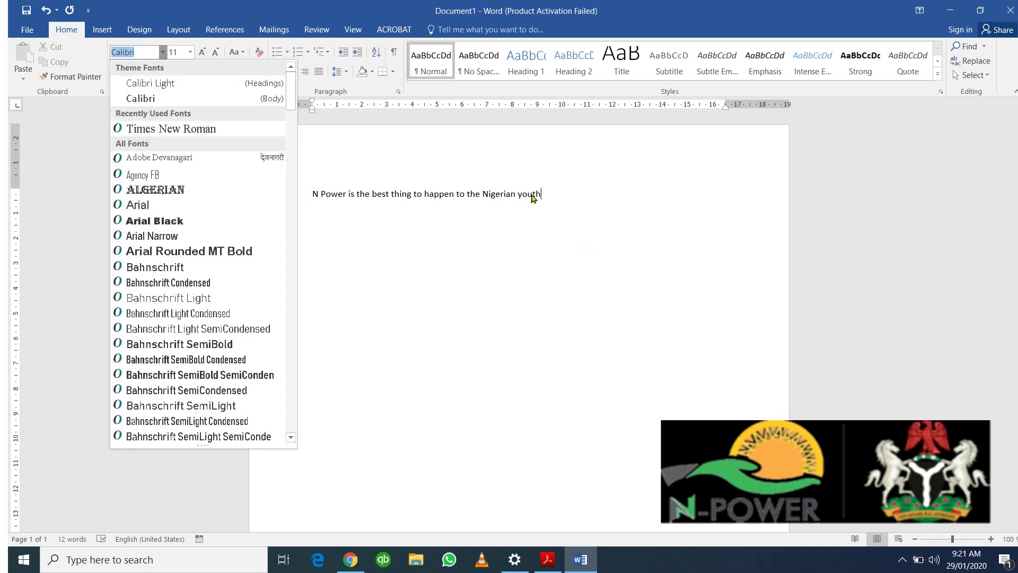
click(181, 190)
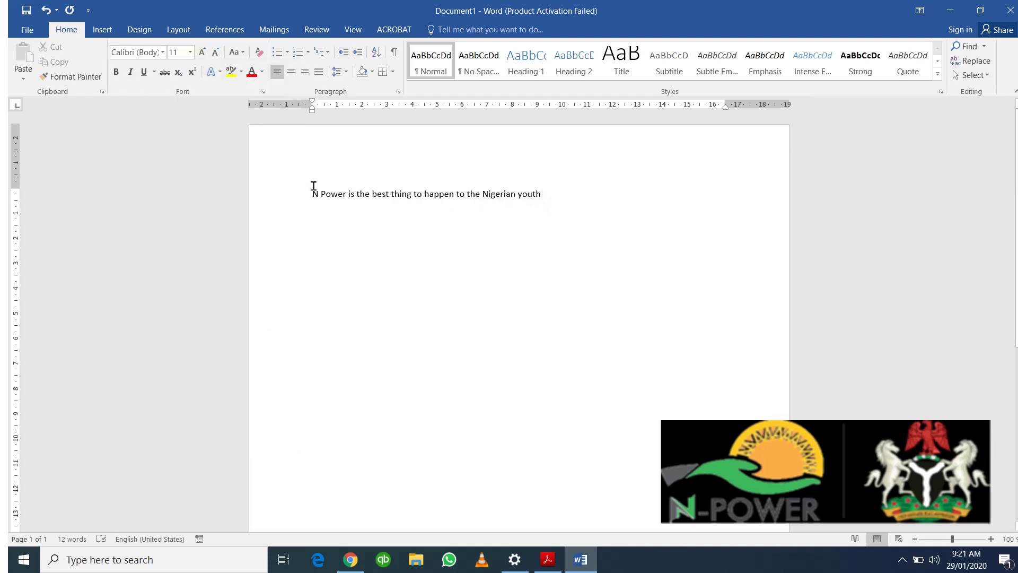
Apply the Algerian font to the whole sentence about N Power.
drag(314, 192, 550, 196)
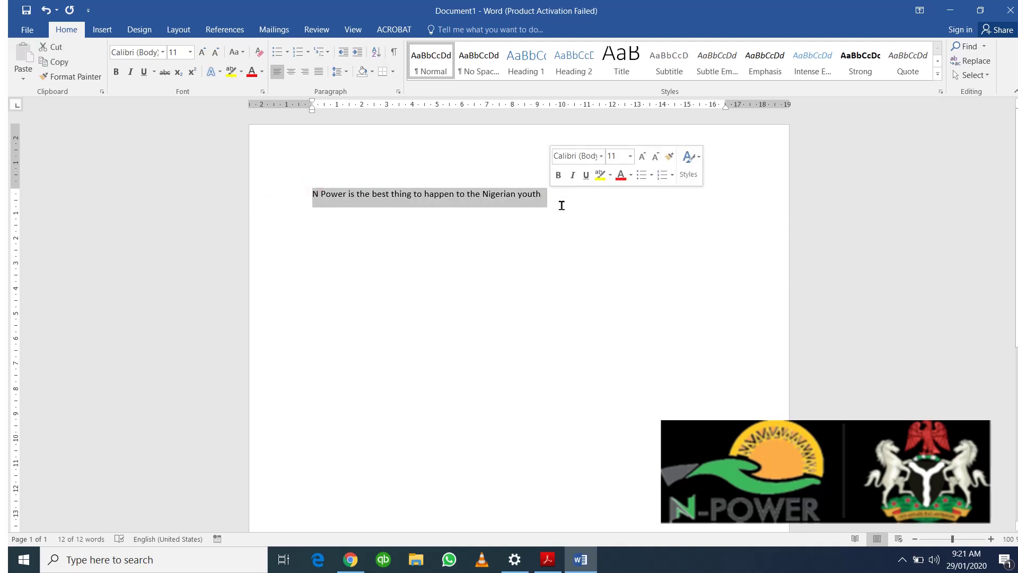
click(561, 205)
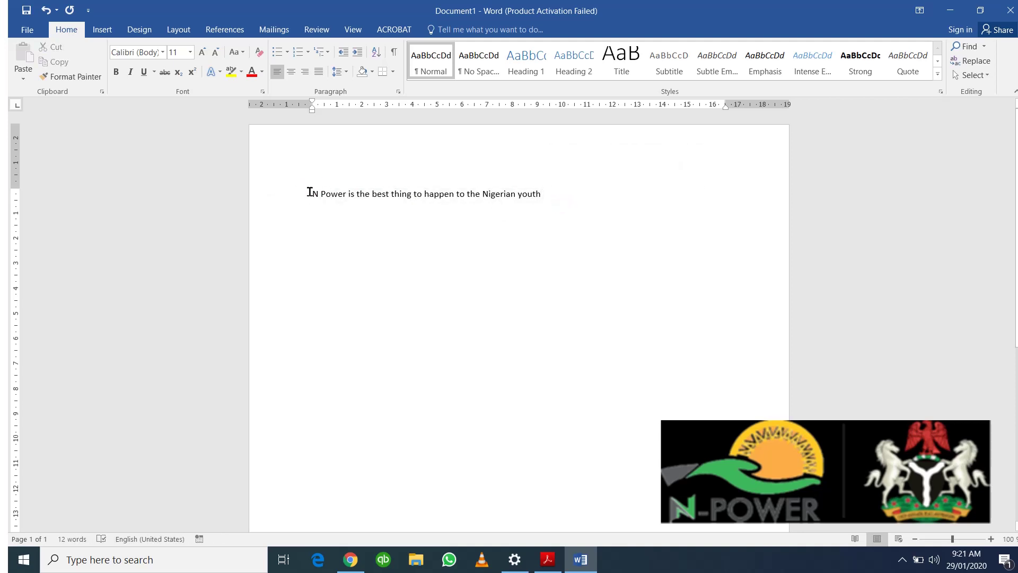
drag(309, 191, 592, 217)
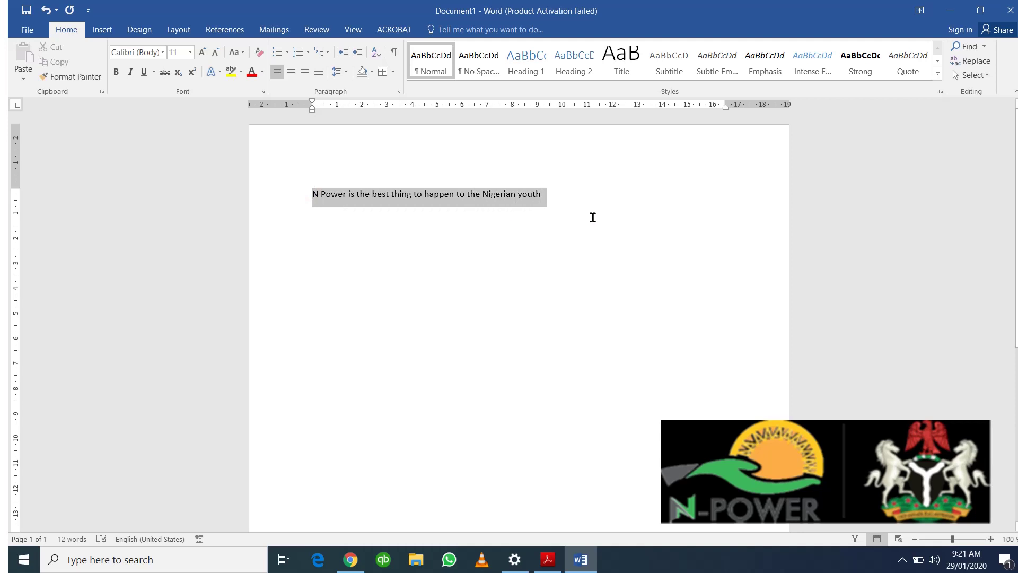
click(164, 51)
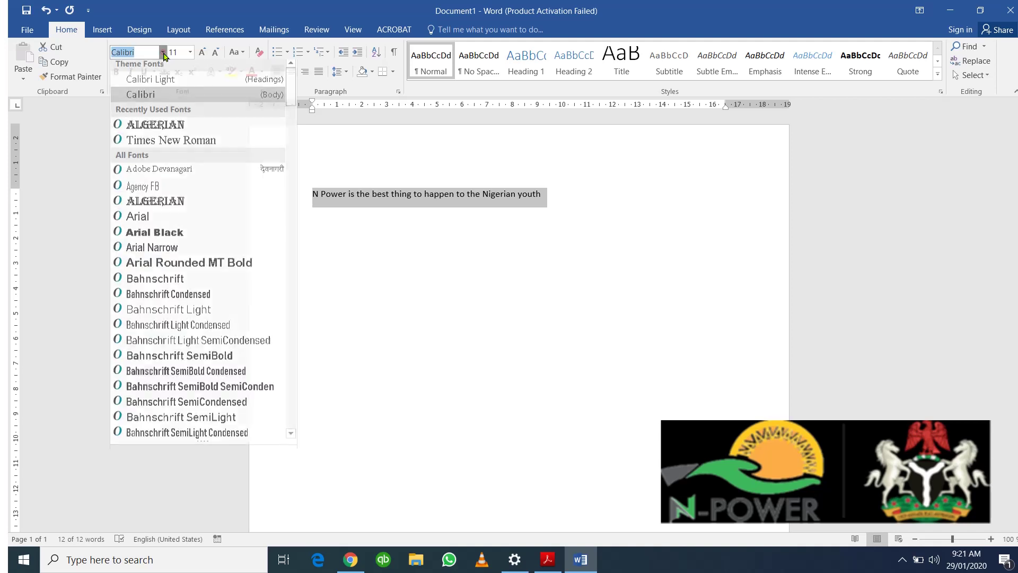
click(168, 129)
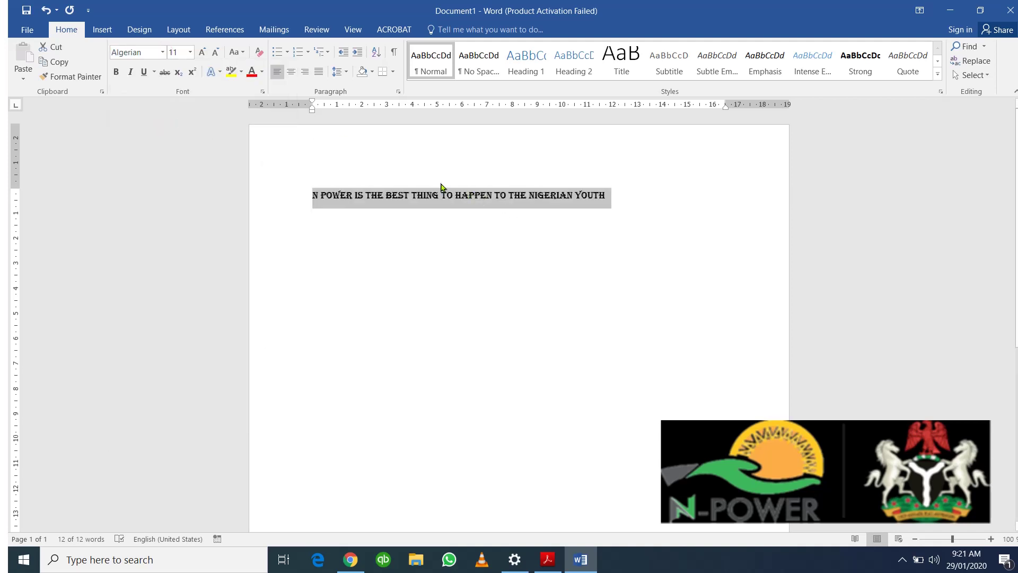
Change the sentence's font to Times New Roman and afresh to Engravers MT.
click(163, 52)
click(162, 144)
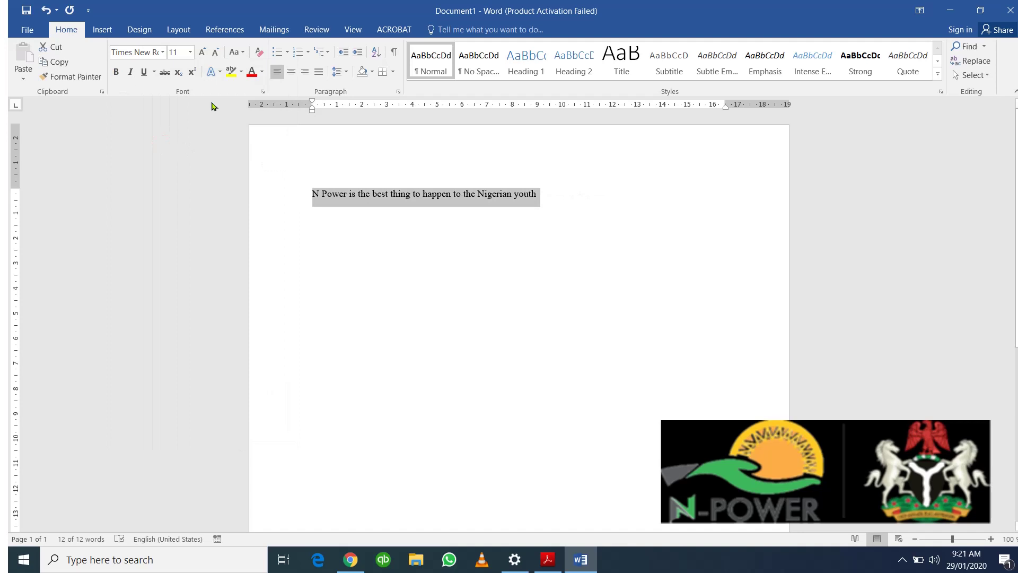
click(162, 52)
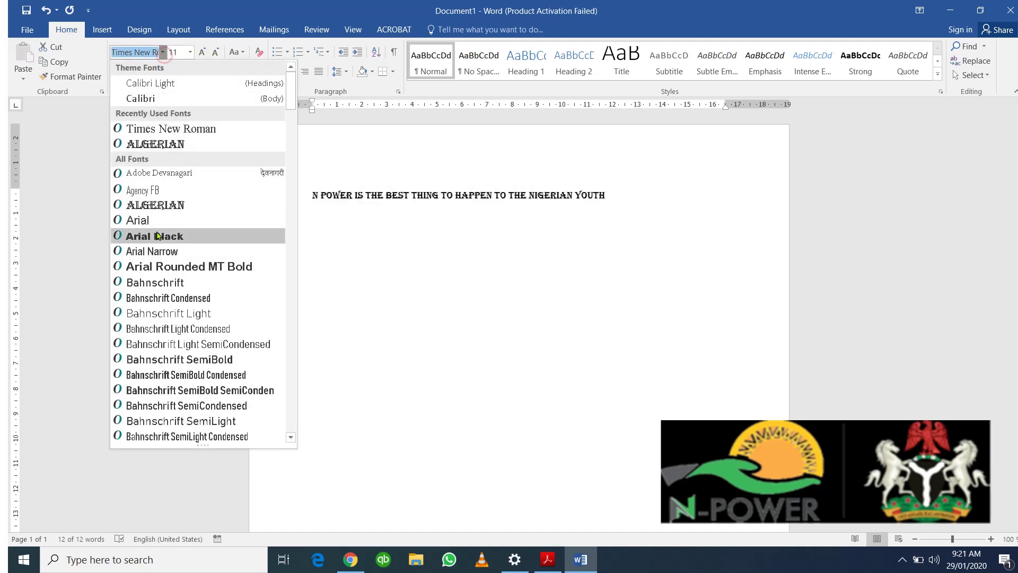
scroll(161, 243, down, 6)
scroll(161, 243, down, 9)
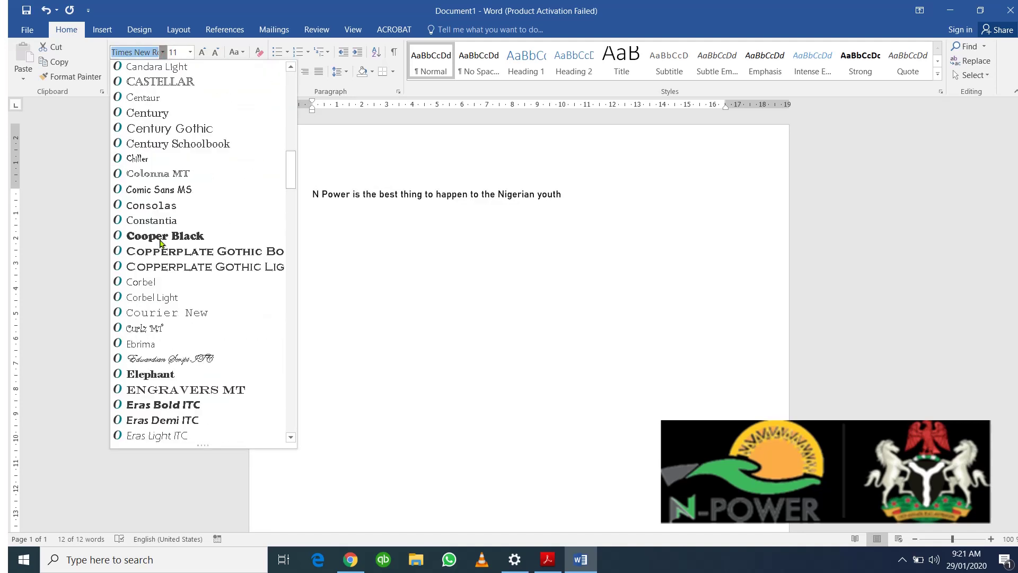
click(178, 389)
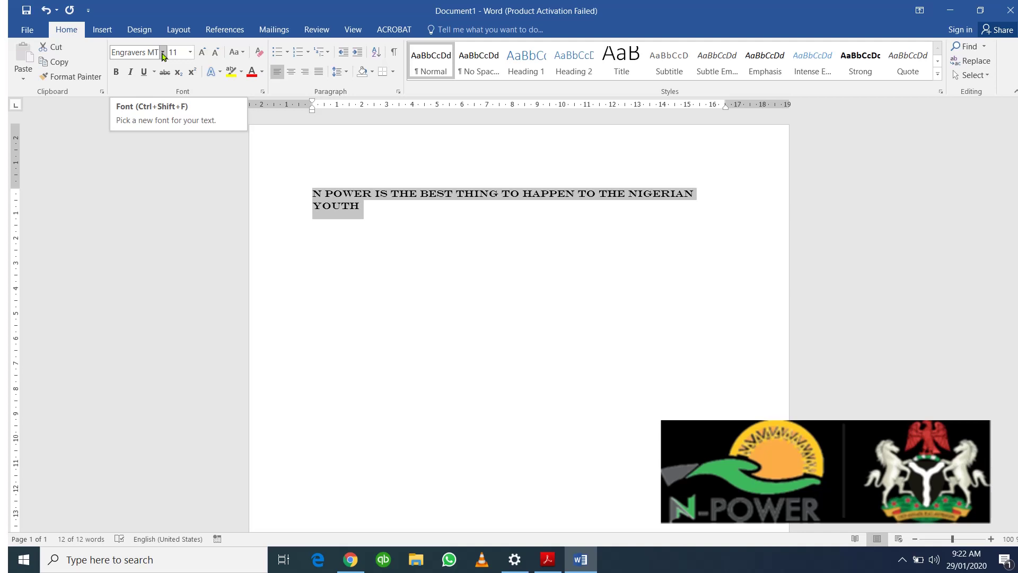
Try font sizes 18, 16, 48 and 36 in turn on the sentence.
click(189, 52)
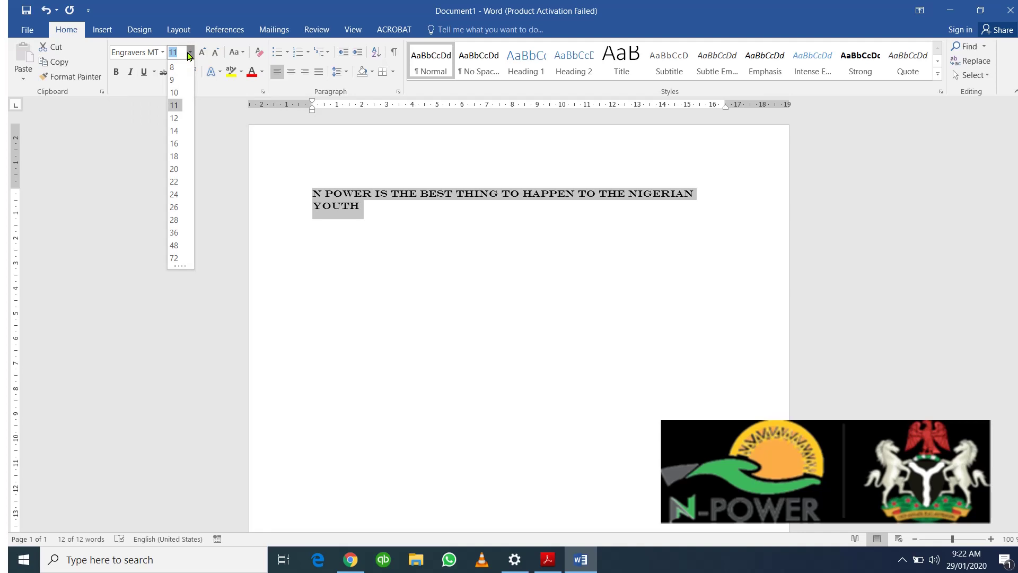
click(175, 157)
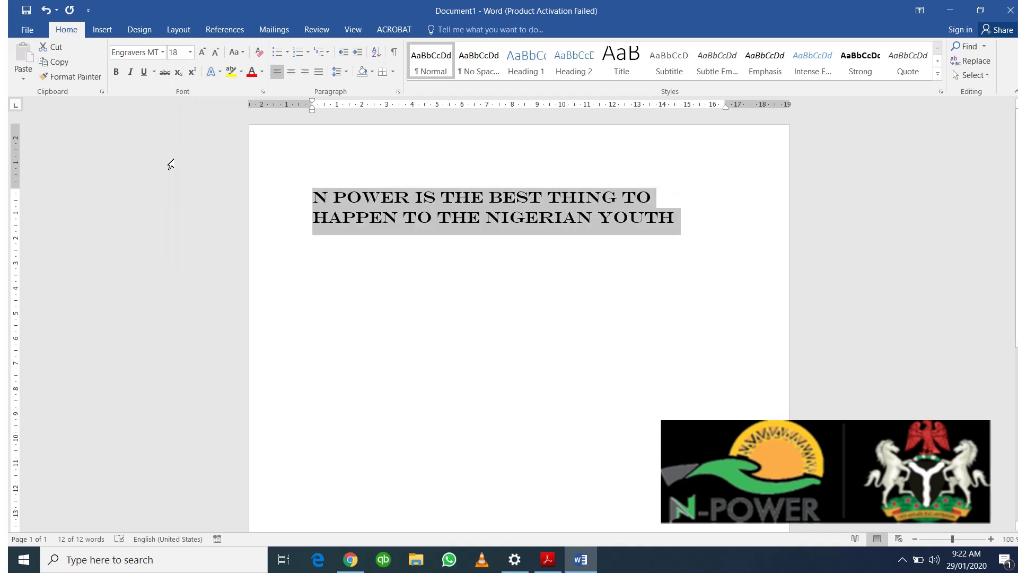
click(190, 52)
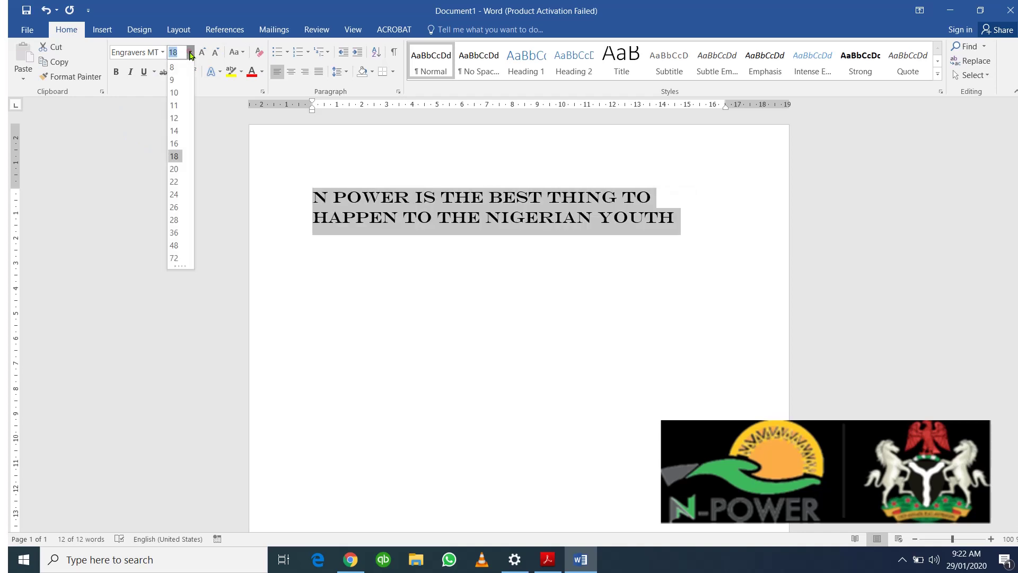
click(174, 144)
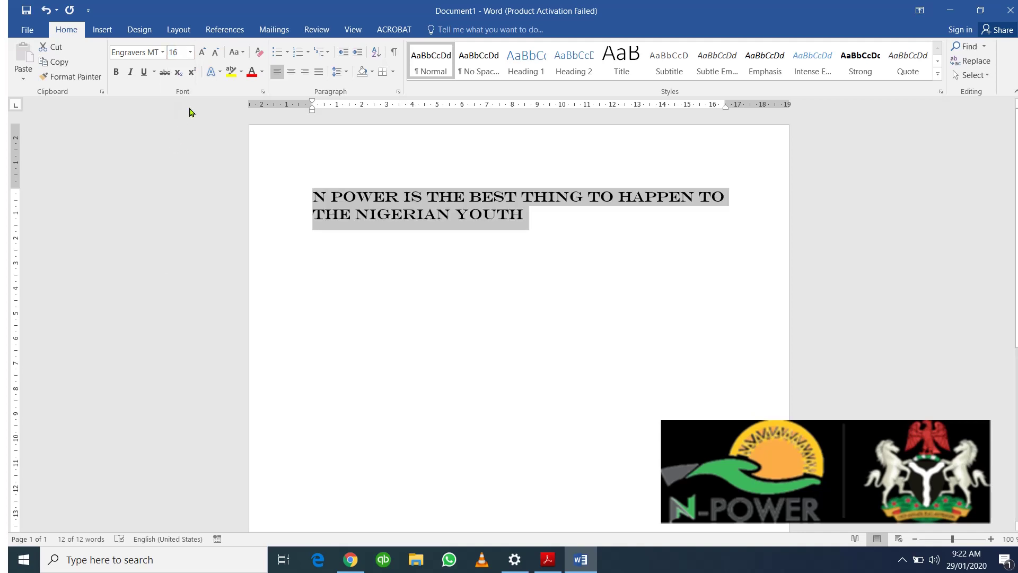
click(189, 52)
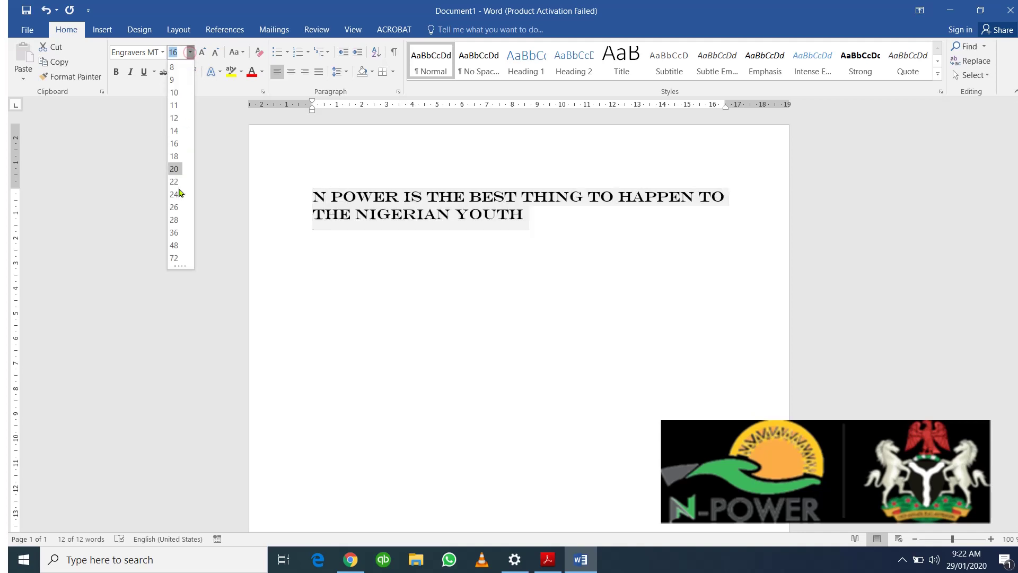
click(174, 245)
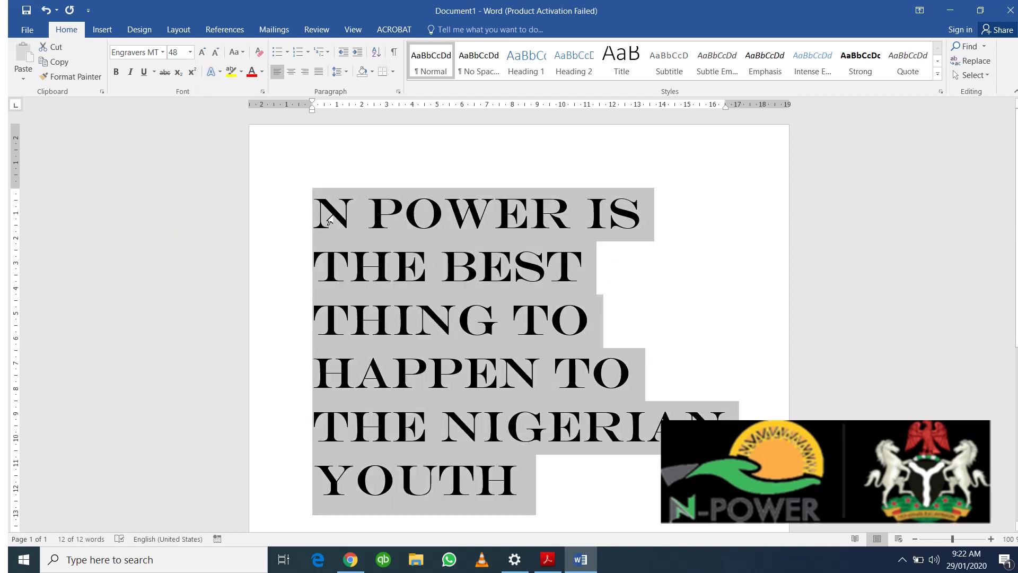
click(189, 52)
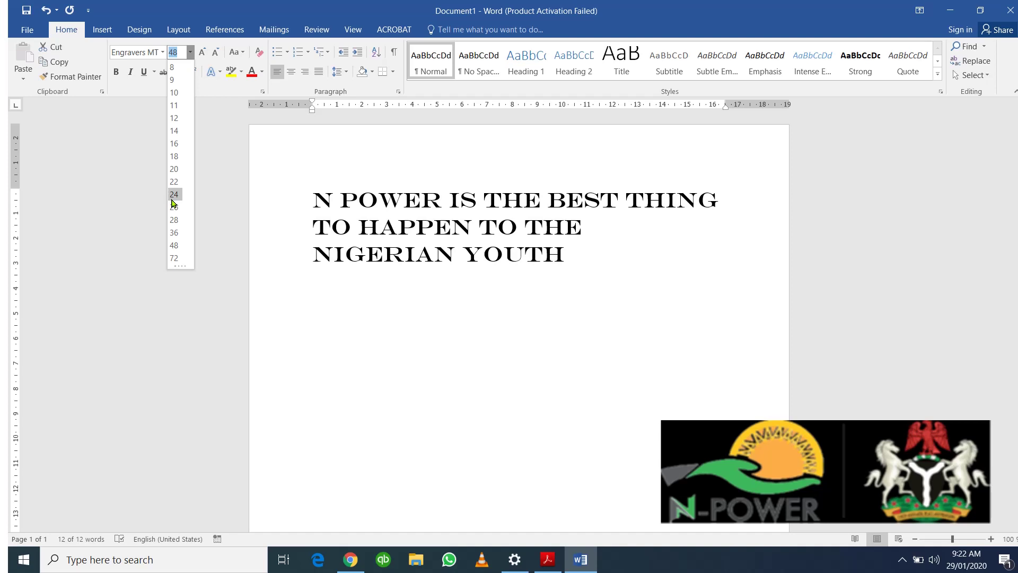
click(174, 232)
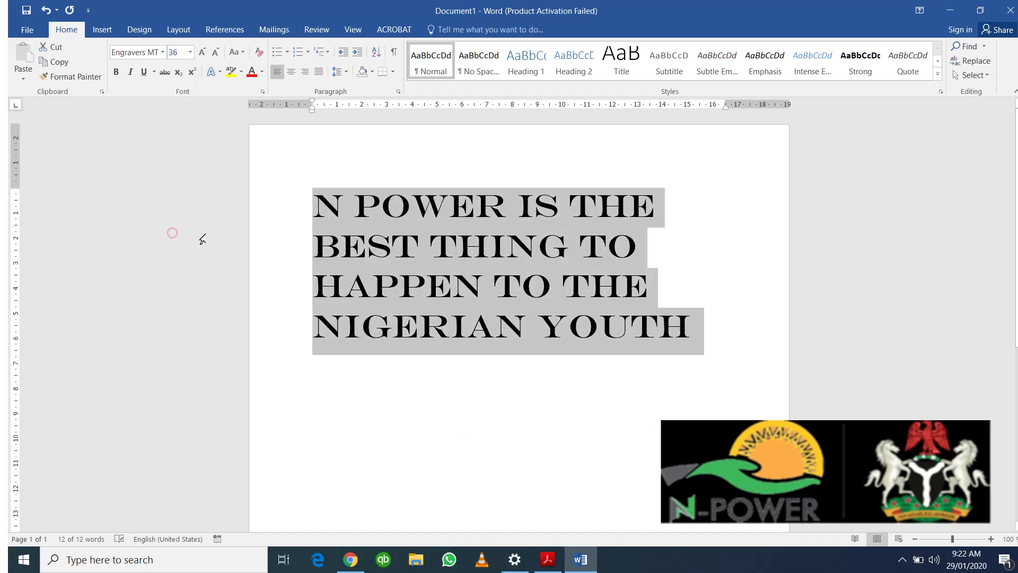
Select the whole sentence again and set its font size to 18.
click(368, 248)
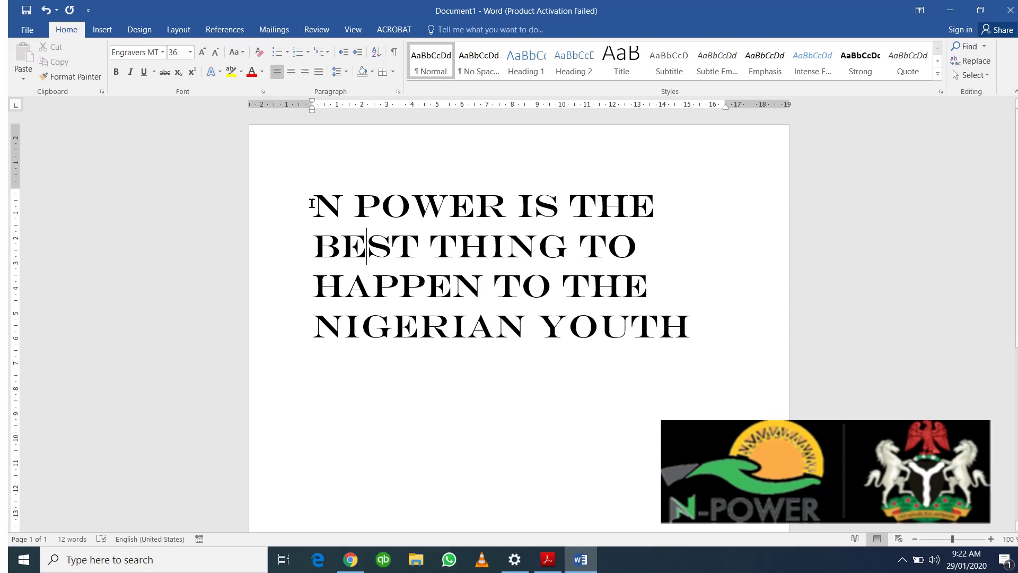
drag(312, 203, 656, 342)
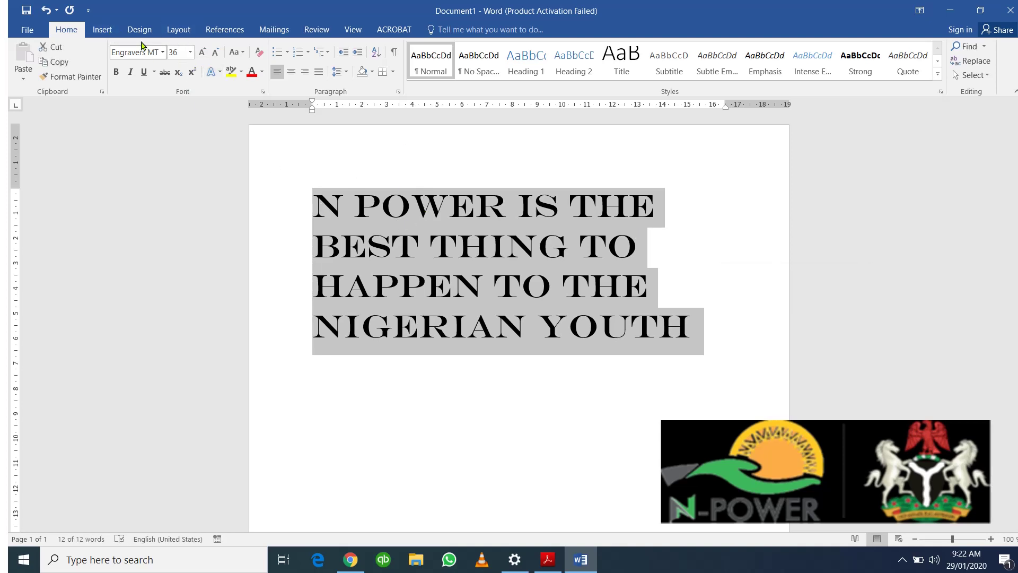
click(190, 52)
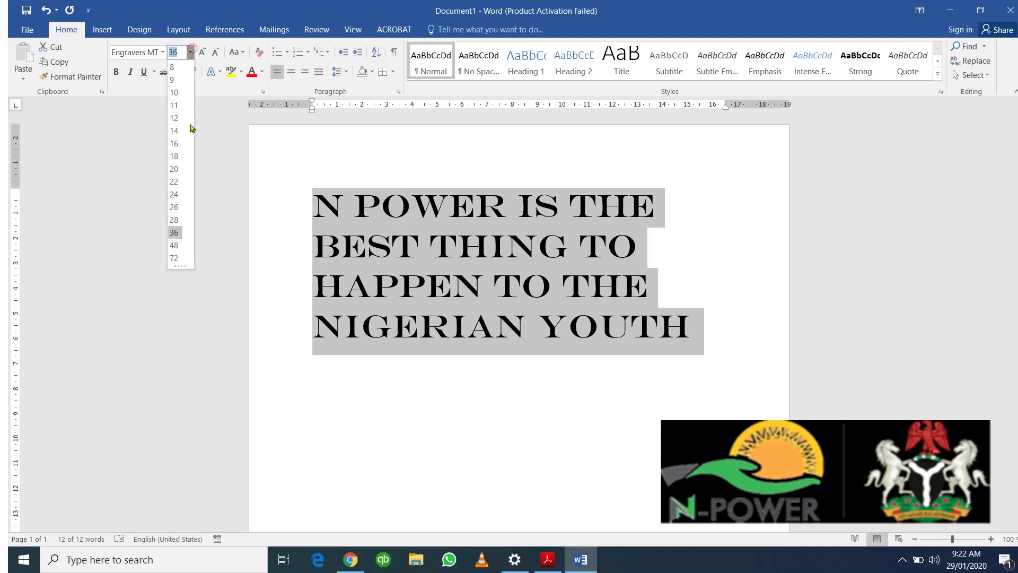
click(174, 156)
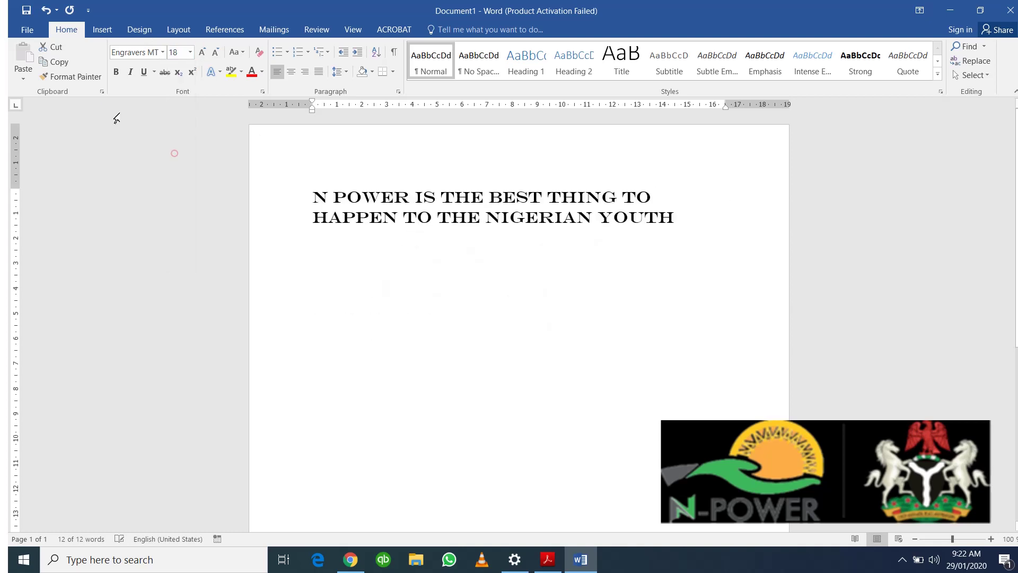
Set the sentence in Times New Roman and make it bold.
click(162, 52)
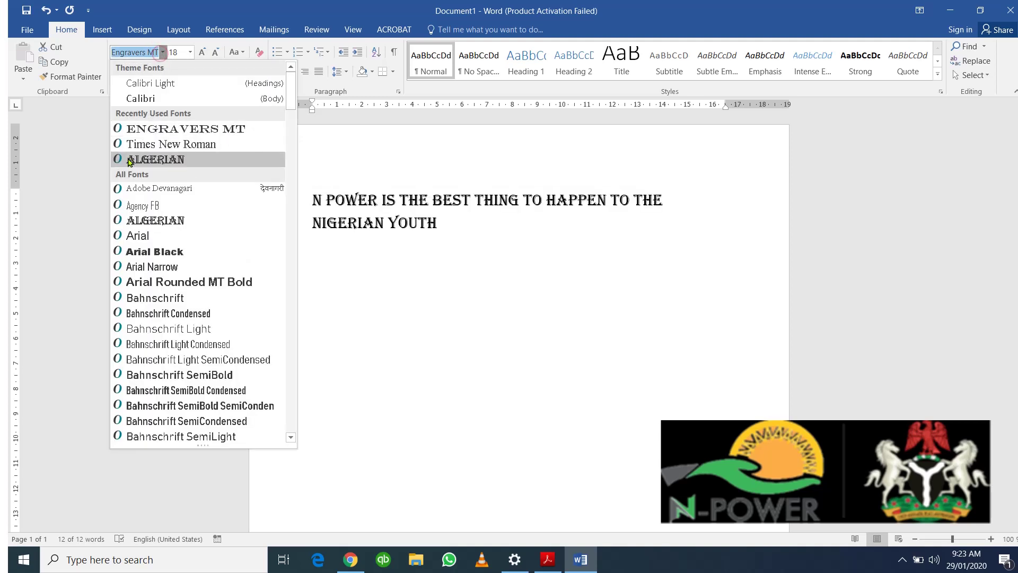
click(187, 151)
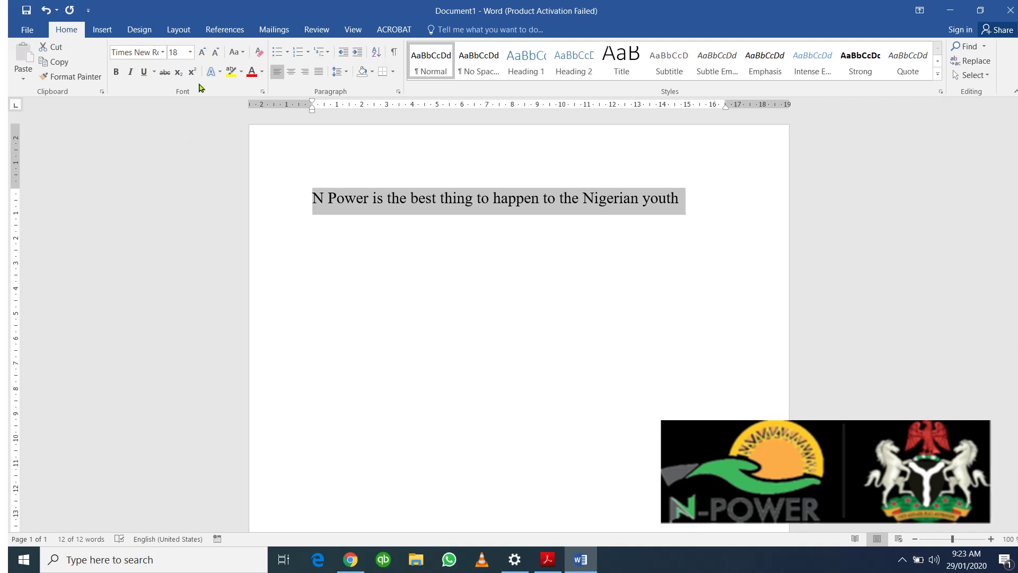
click(117, 73)
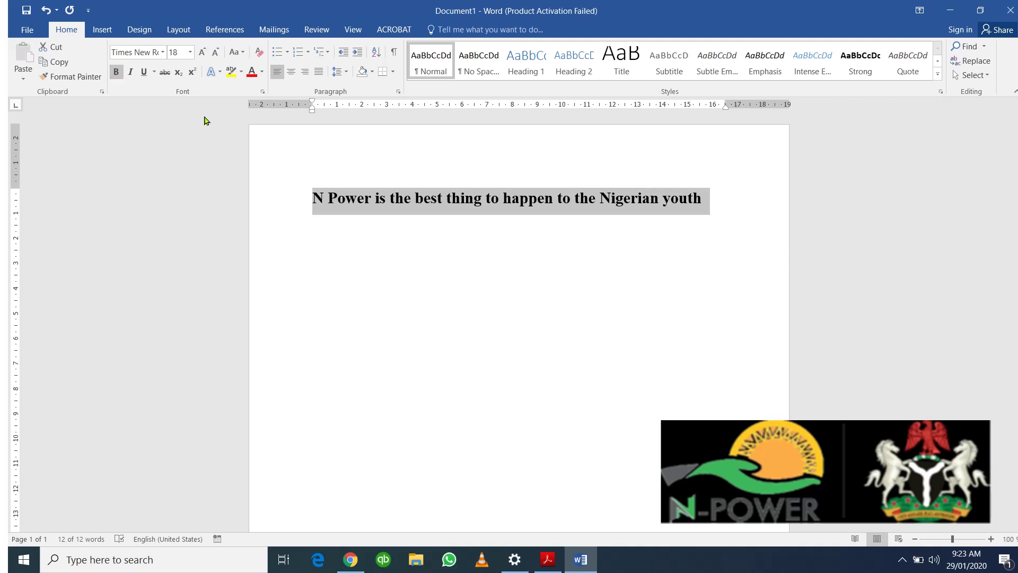
Switch the sentence's bold formatting off and on twice, ending with bold on.
right_click(412, 192)
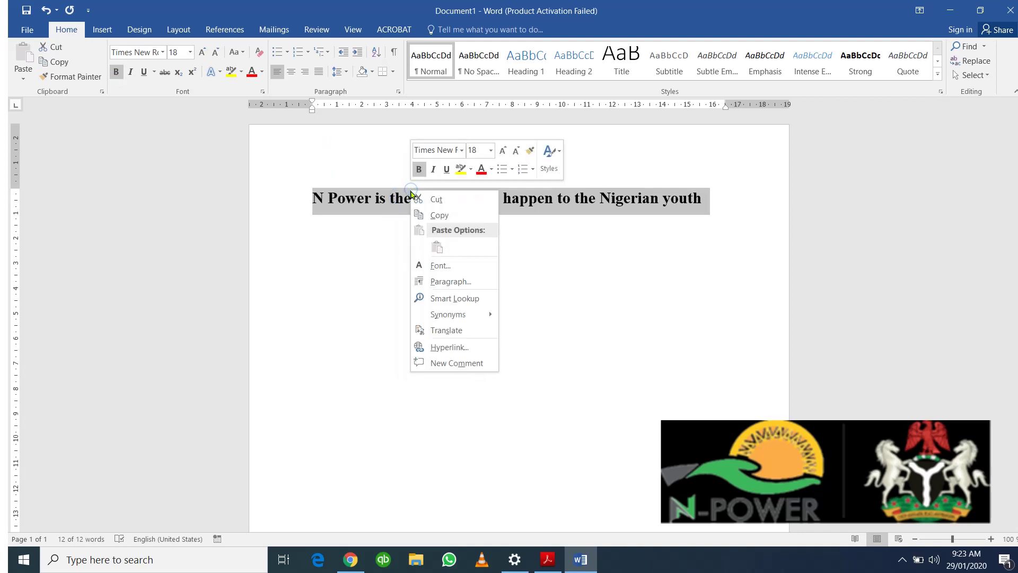
click(419, 169)
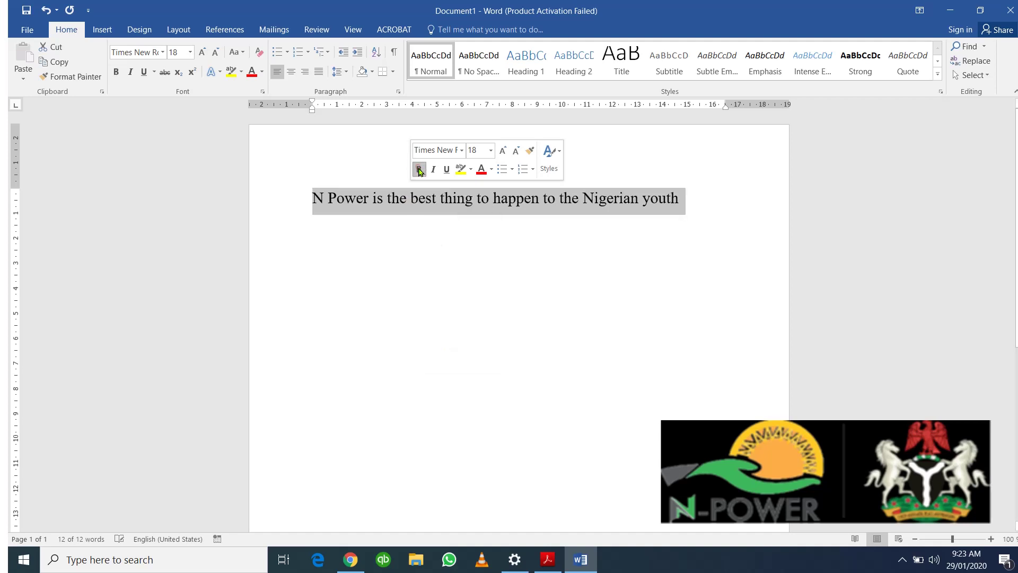
click(419, 169)
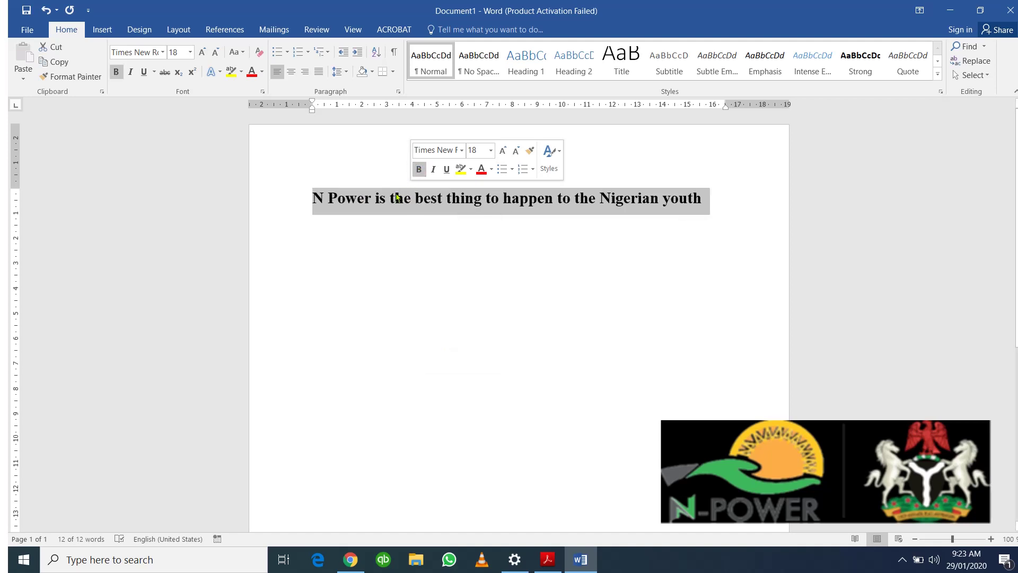
click(418, 171)
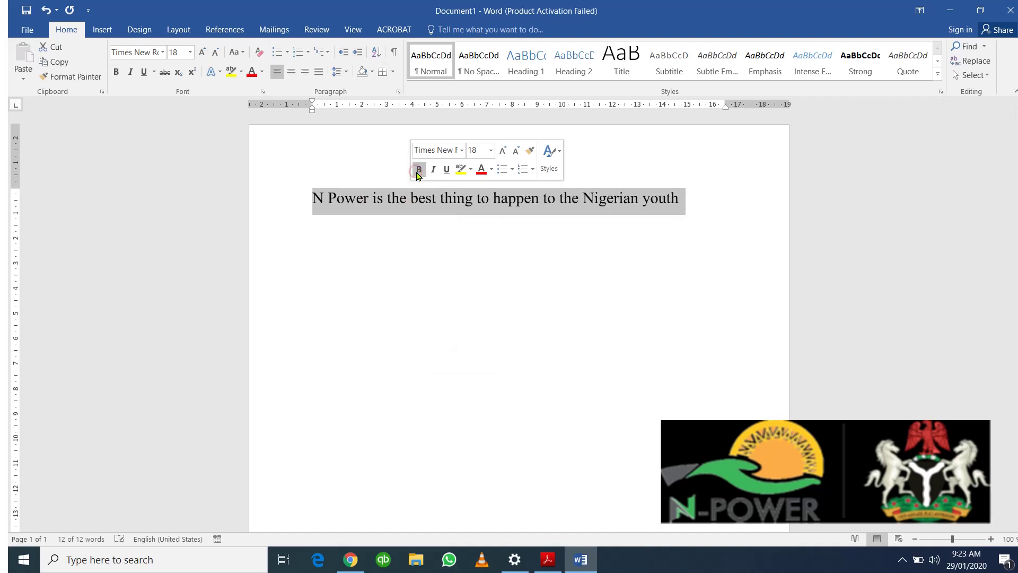
click(418, 171)
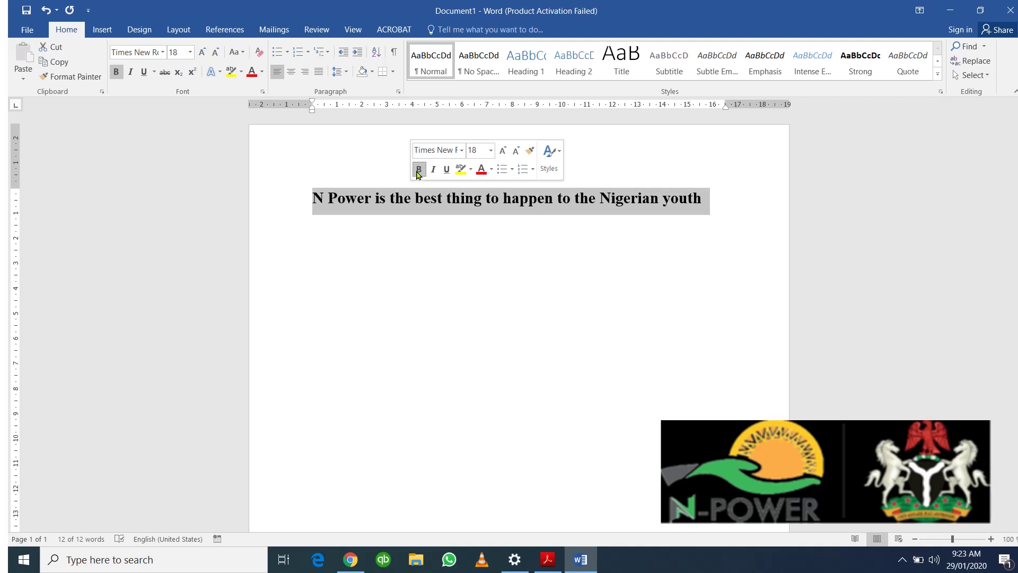
Italicize the bold sentence, toggling italic off and on repeatedly and ending with italic on.
right_click(370, 199)
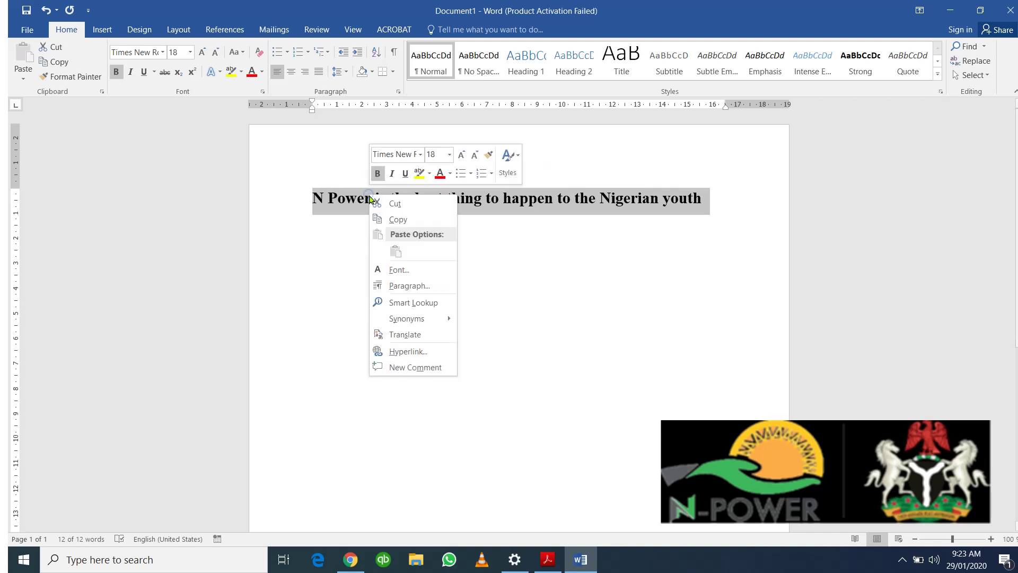
click(391, 174)
click(391, 174)
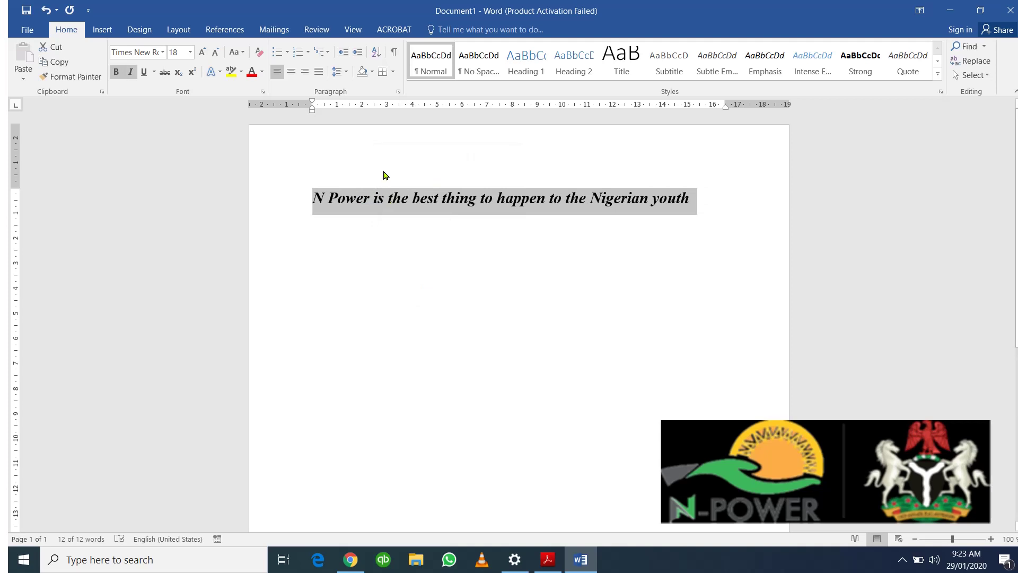
key(ctrl+i)
key(ctrl+i)
key(ctrl+i)
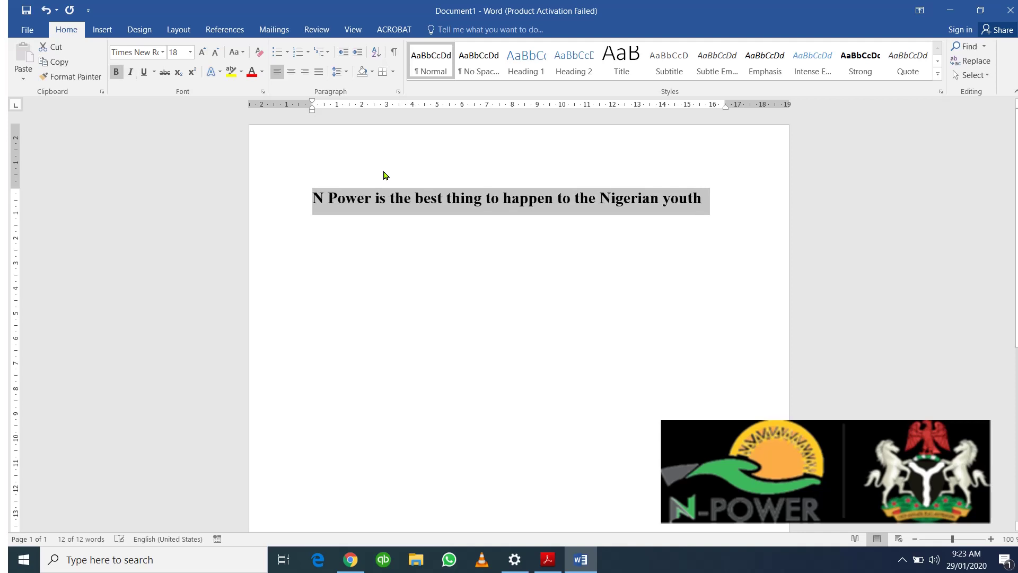
key(ctrl+i)
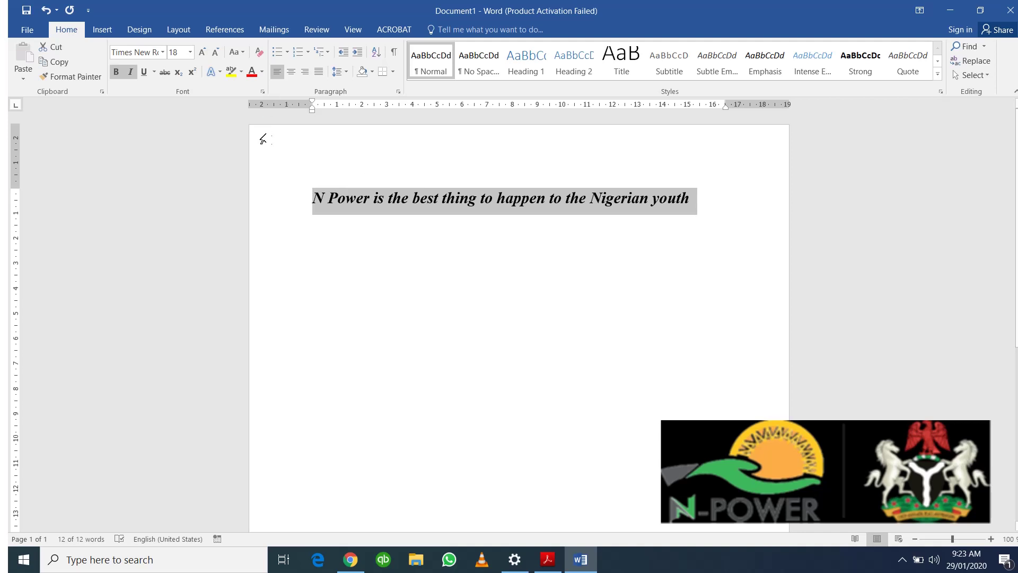
Try to underline the bold italic sentence.
right_click(398, 202)
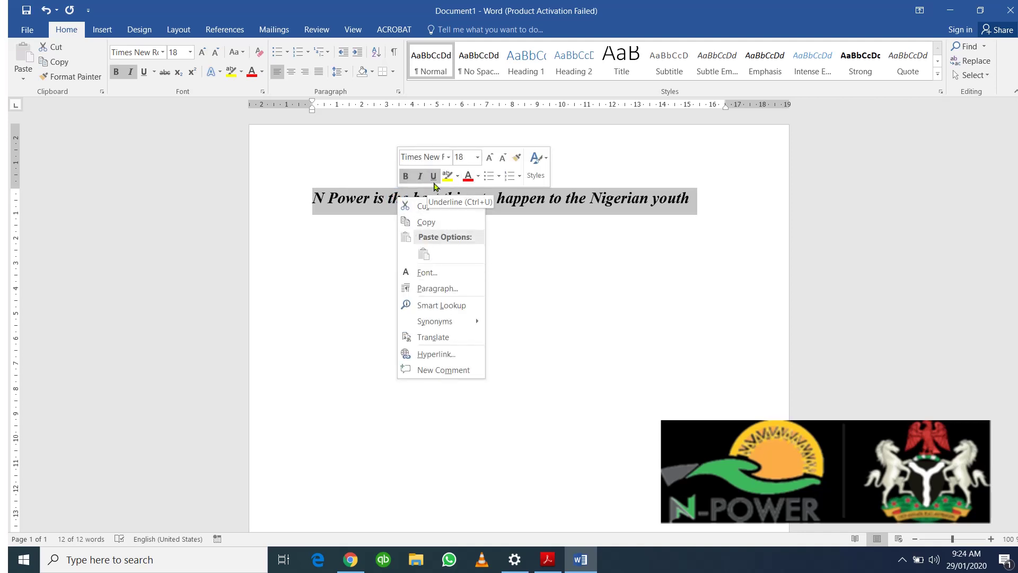
click(434, 183)
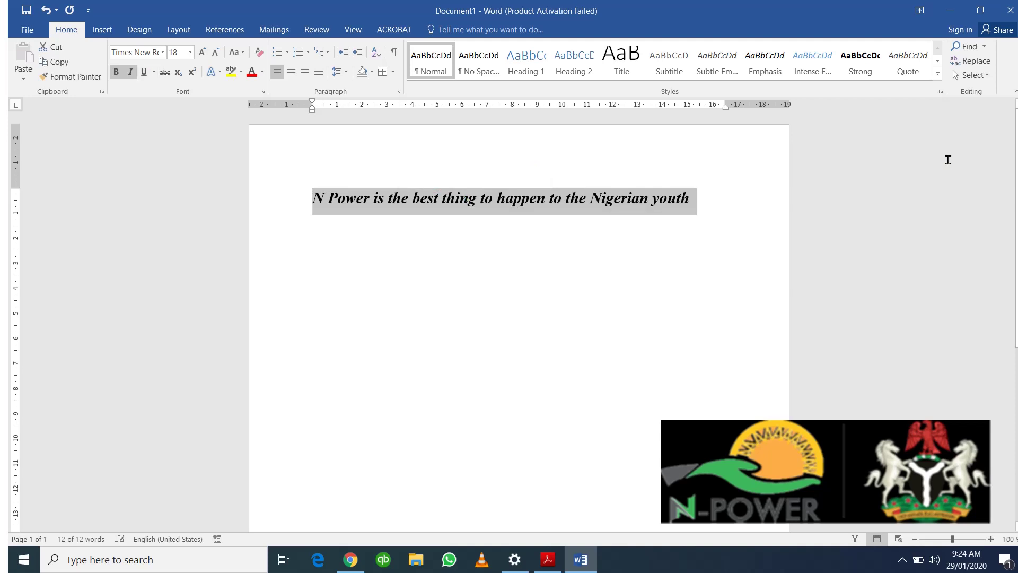
Switch the bold italic sentence's underline on and off, ending with underline off.
key(ctrl+u)
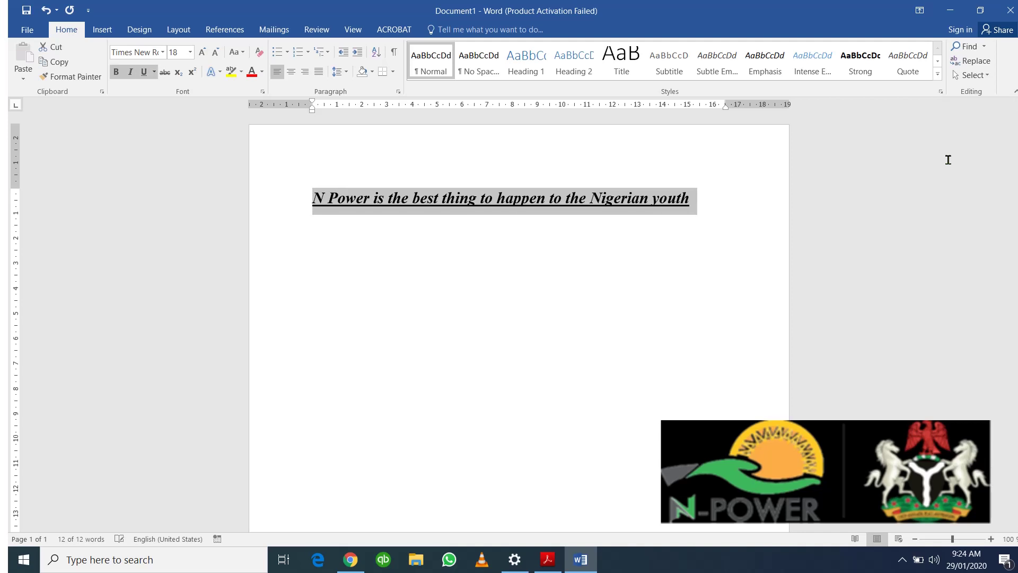
key(ctrl+u)
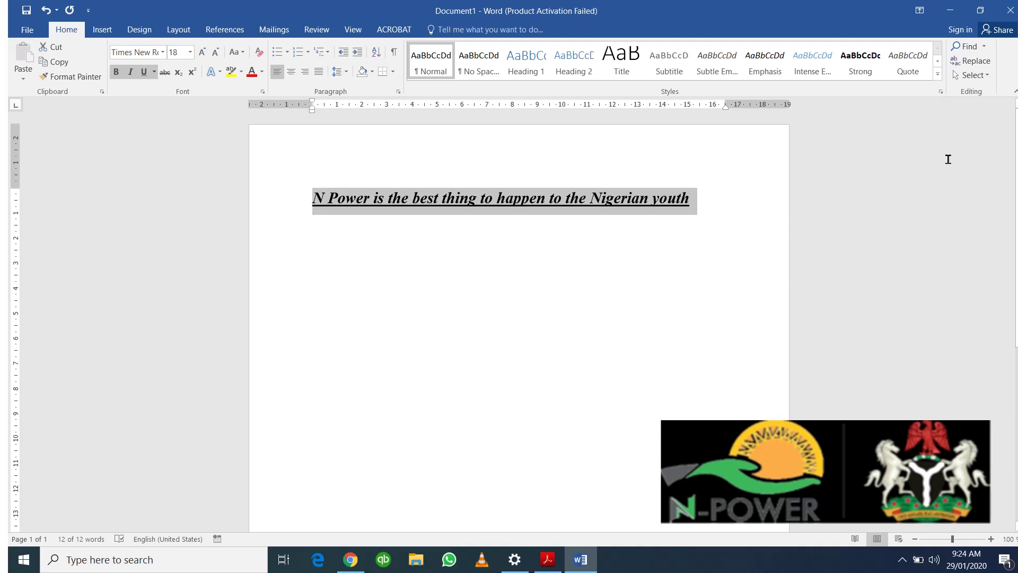
click(144, 72)
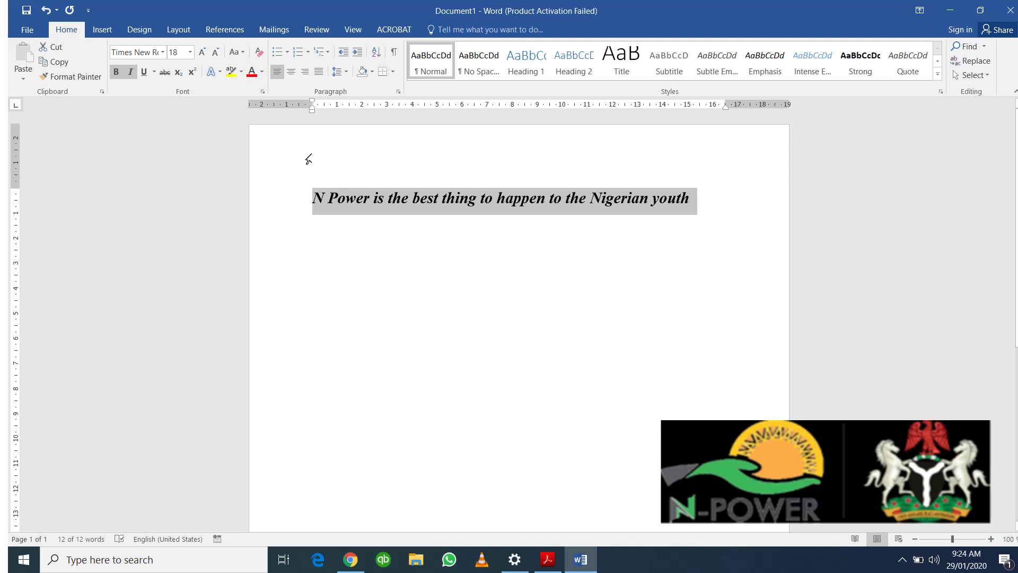
Apply strikethrough to the whole sentence and remove it again.
right_click(380, 203)
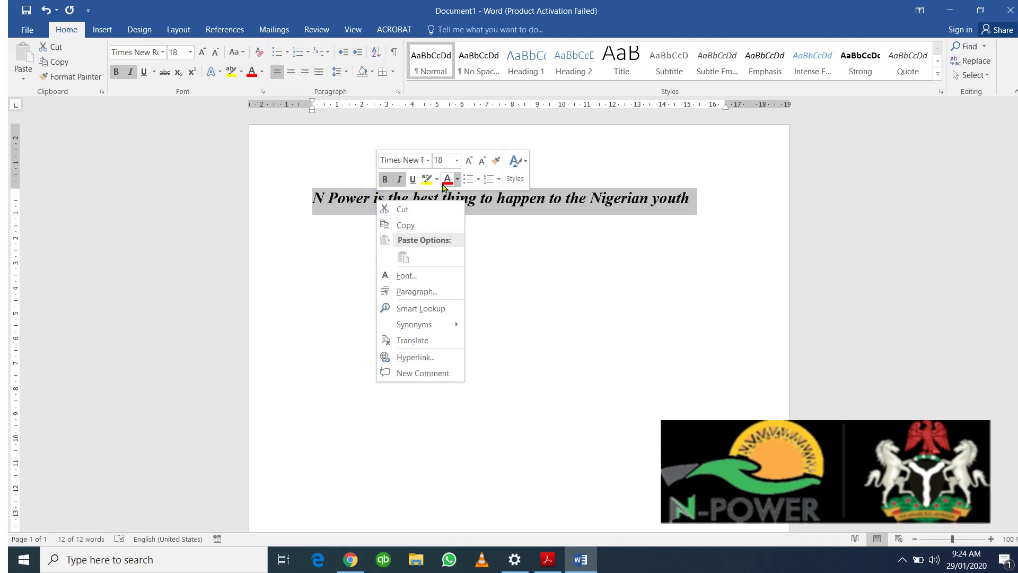
click(165, 74)
click(165, 73)
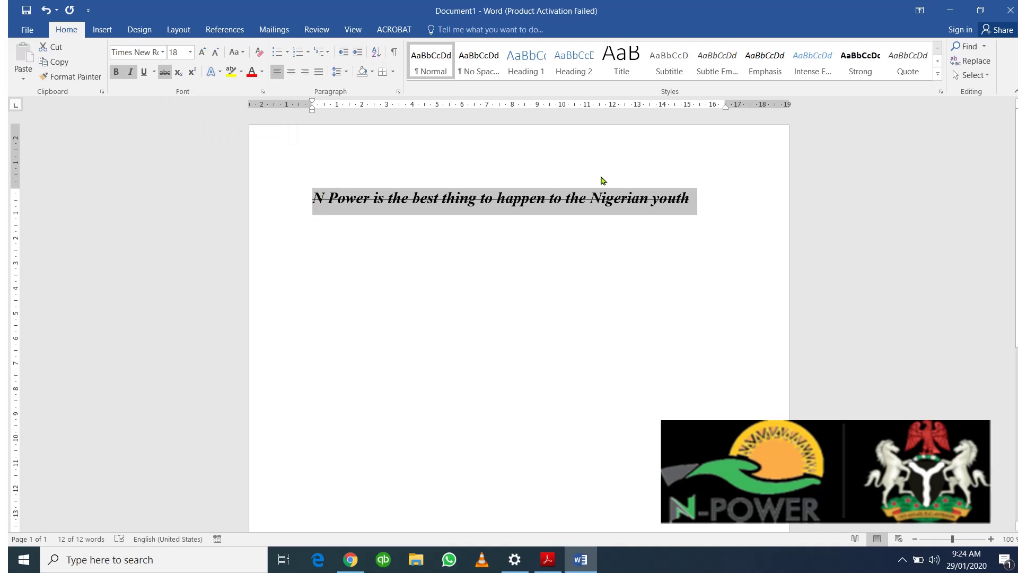
click(165, 80)
Start a new paragraph below the sentence, leaving one blank paragraph between, turn italic off and enter "To excel".
click(710, 204)
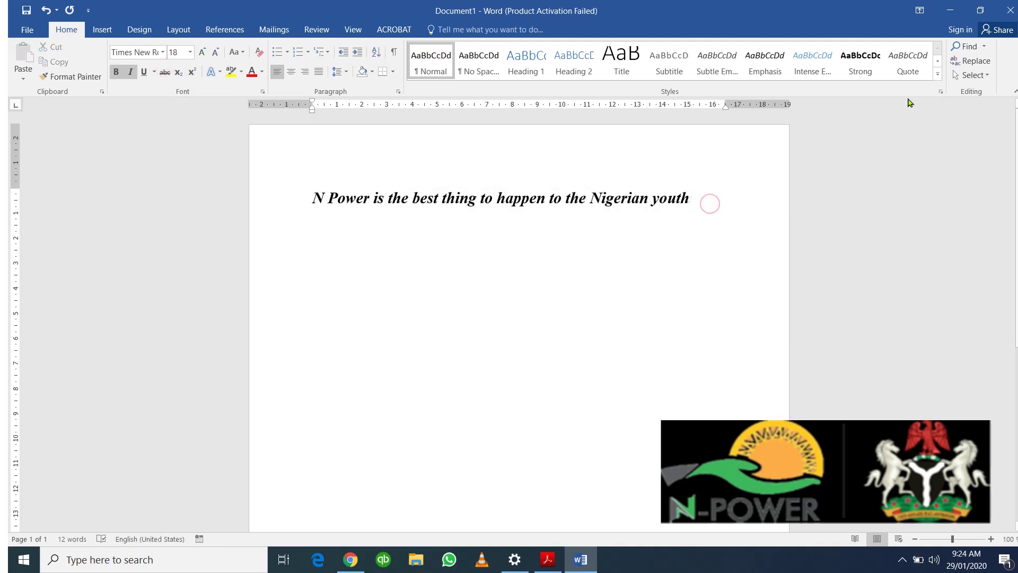
key(Return)
key(Return)
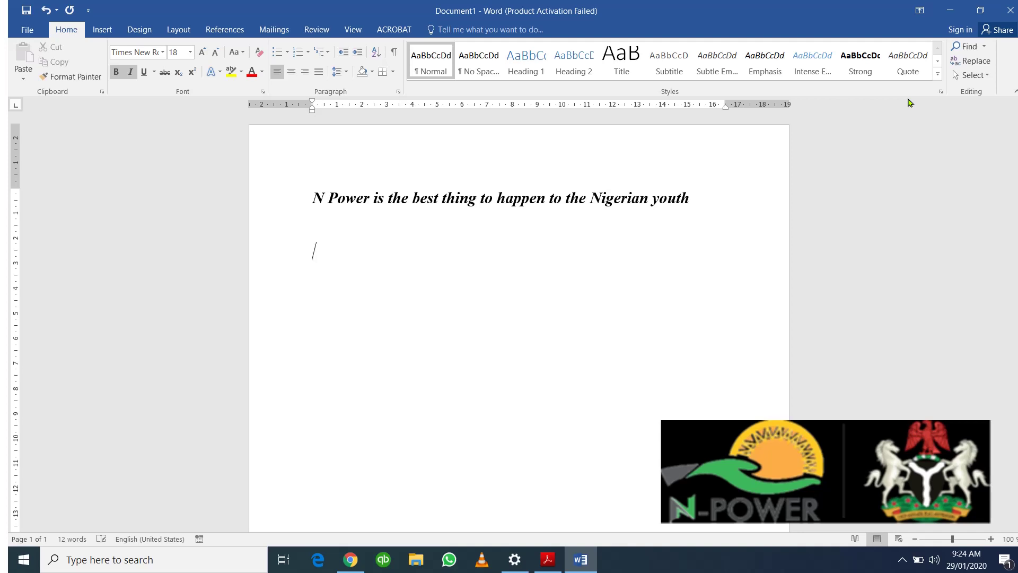
key(ctrl+i)
text(If)
key(BackSpace)
key(BackSpace)
key(BackSpace)
text(To r)
key(BackSpace)
text(ec)
key(BackSpace)
text(xcel )
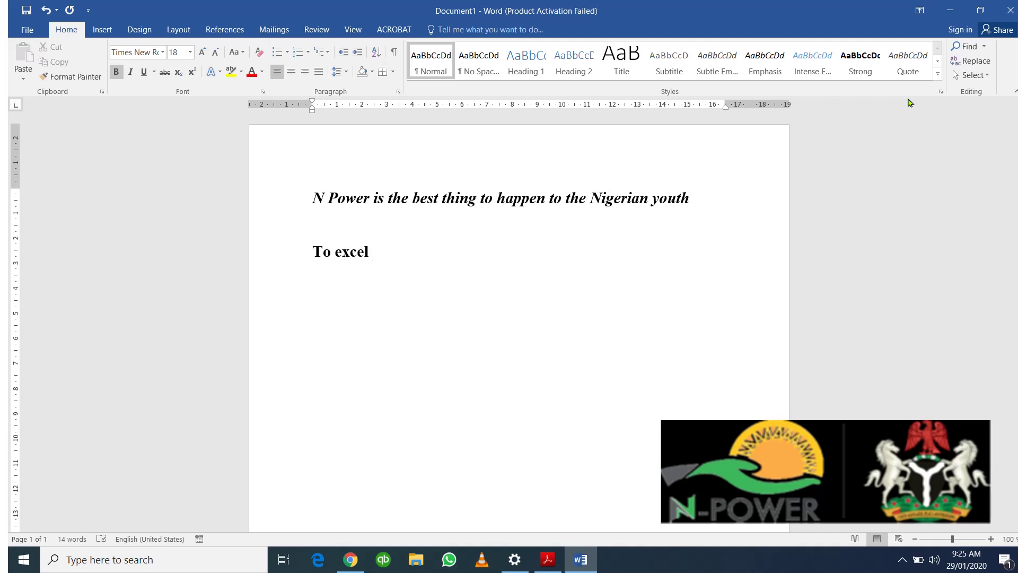
Continue the new line so that it reads "To excel, o excel, you need".
text(need)
key(BackSpace)
key(BackSpace)
key(BackSpace)
key(BackSpace)
key(BackSpace)
text(, o excel, ou)
key(BackSpace)
key(BackSpace)
key(BackSpace)
key(BackSpace)
text(you need )
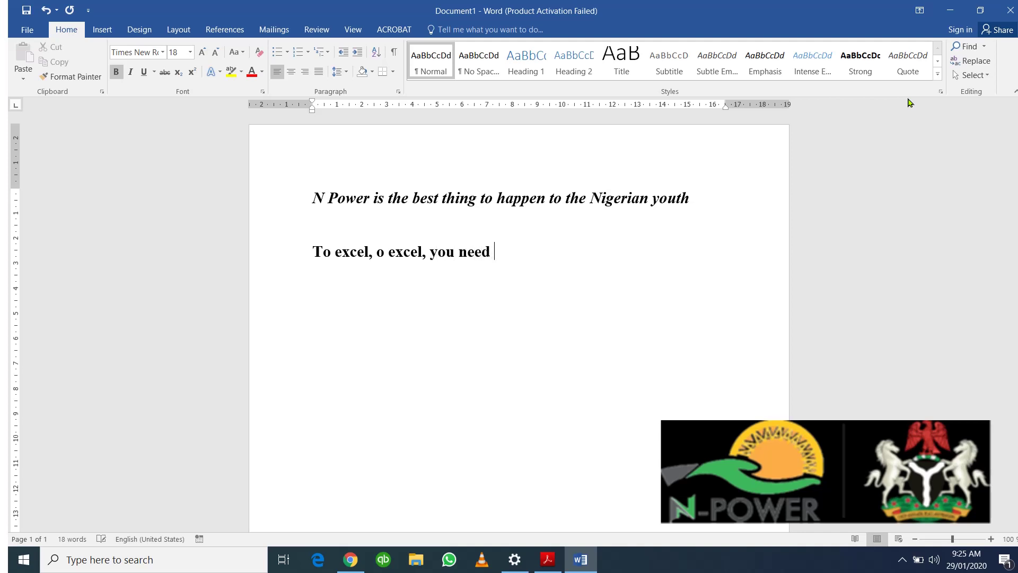
Complete the second line with "hard work and perseverance", correcting the spelling of "work".
text(hard wrk and persevere)
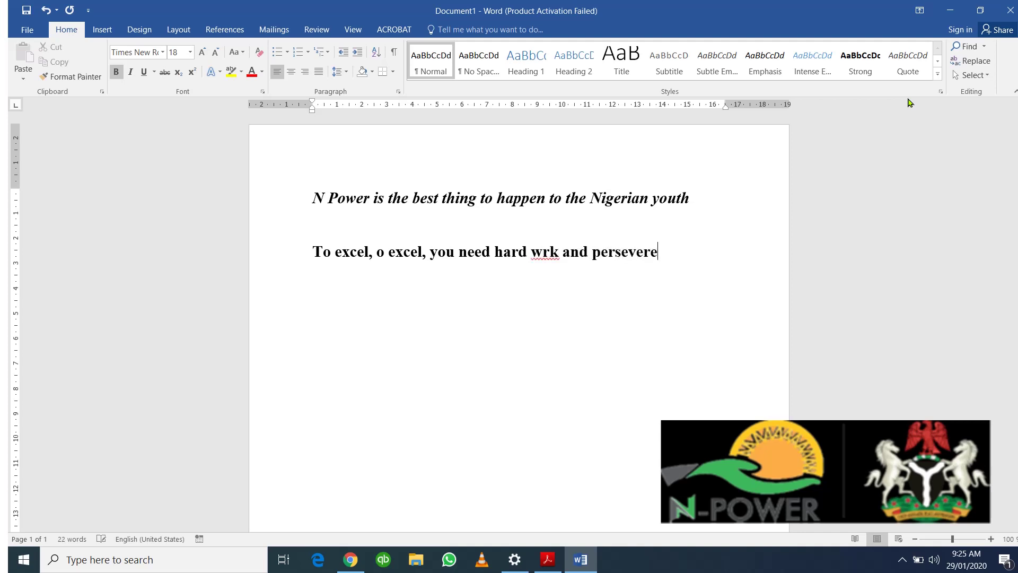
key(BackSpace)
text(ance)
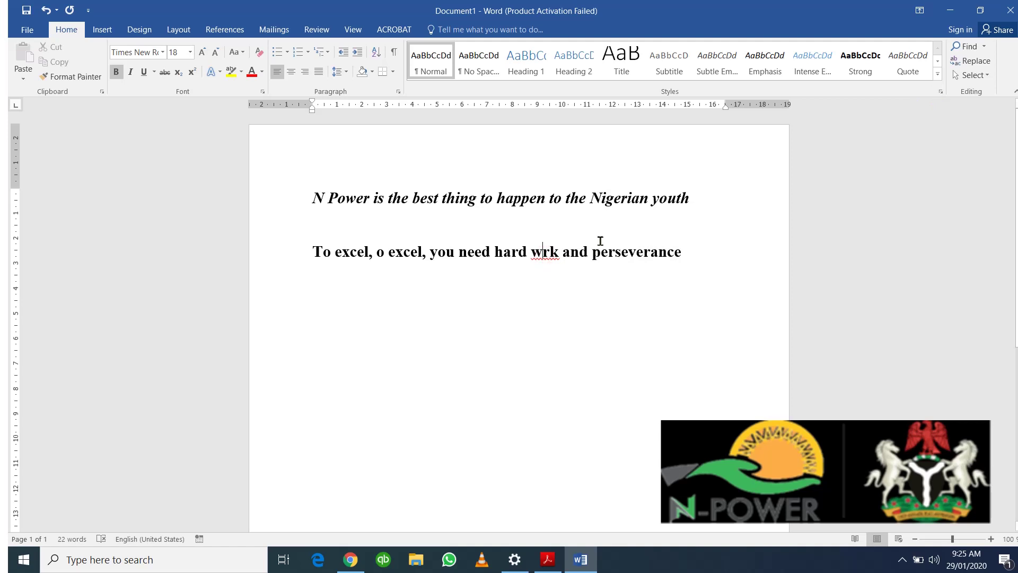
text(0)
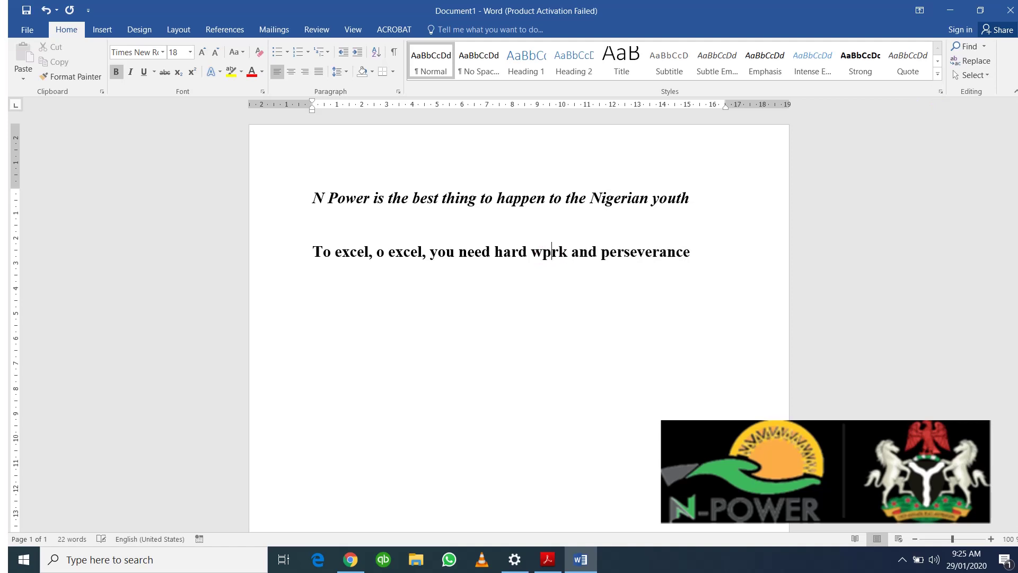
key(BackSpace)
text(o)
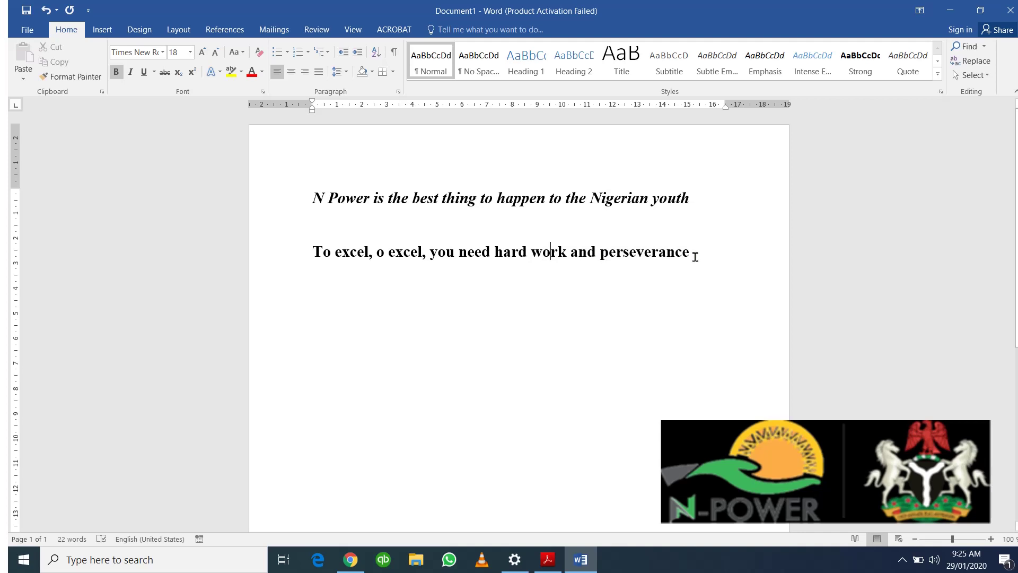
Make the second line subscript except for its initial T, and delete the repeated "o excel,".
drag(695, 253, 323, 258)
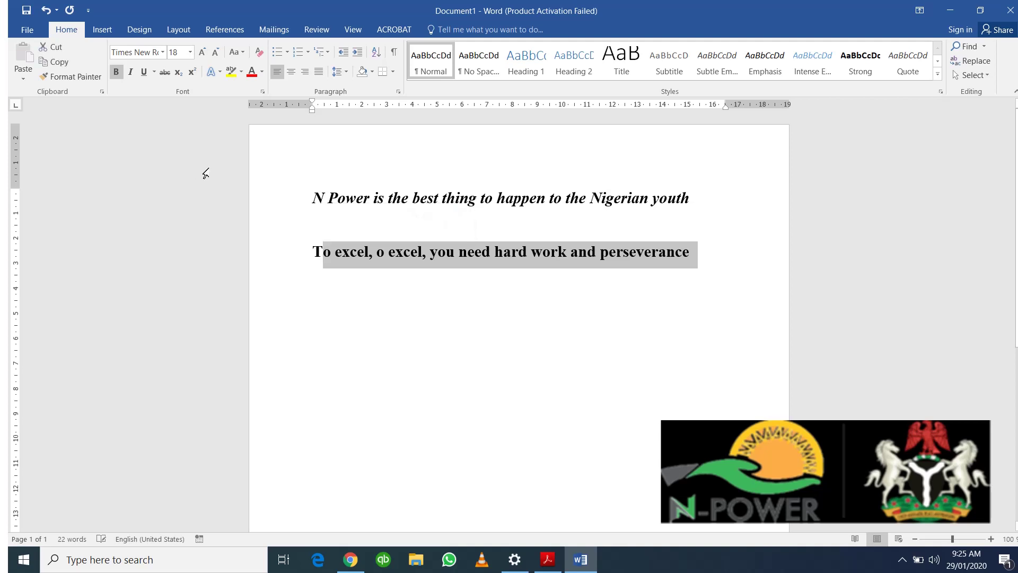
click(178, 74)
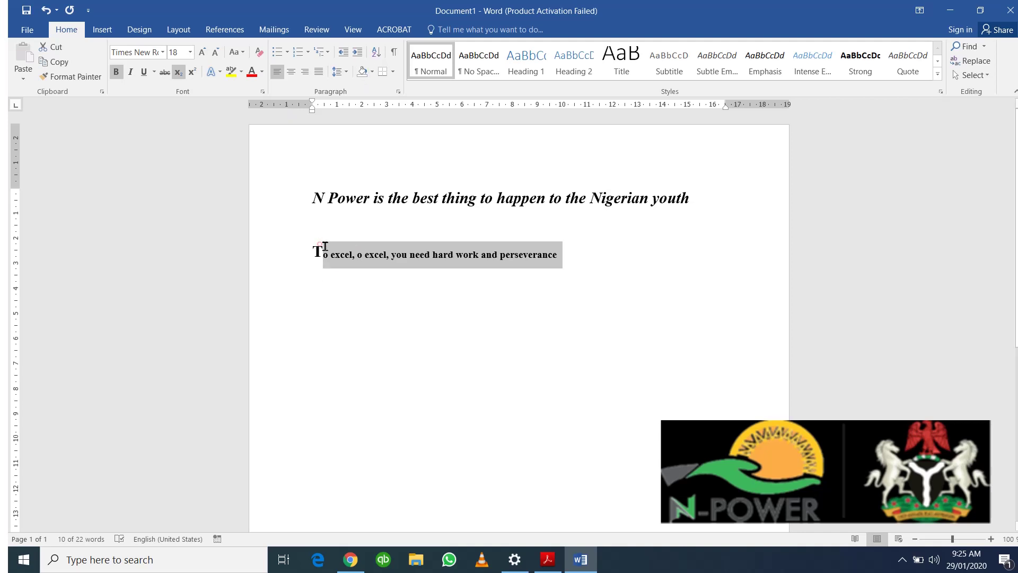
click(321, 252)
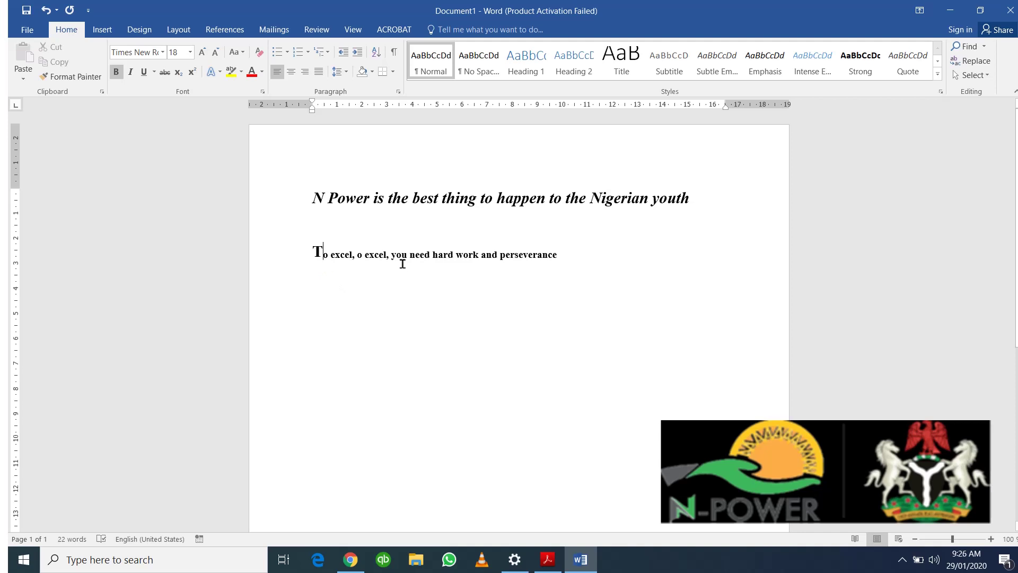
drag(390, 256, 357, 254)
key(BackSpace)
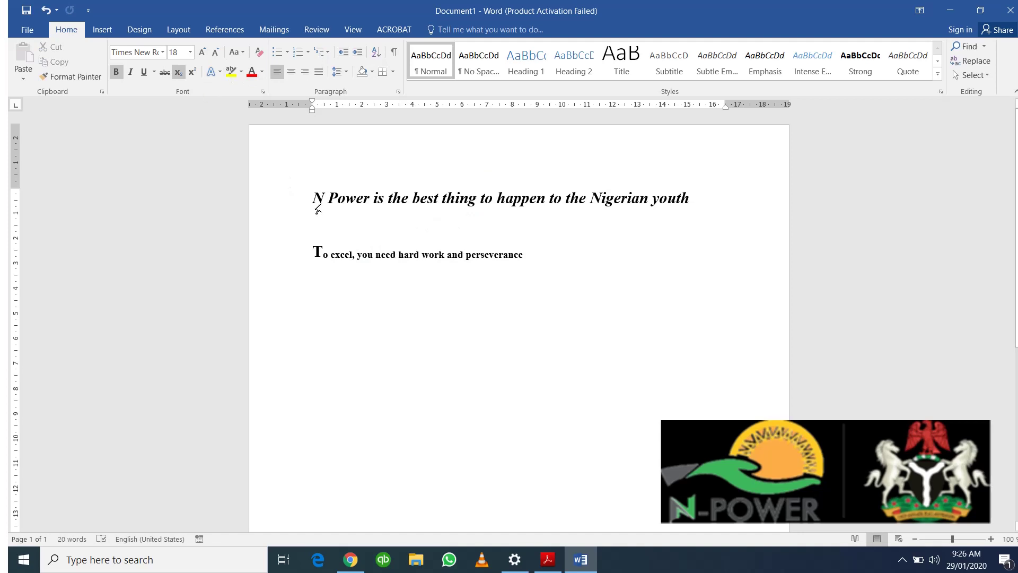
Change the second line's text after the initial T to superscript.
drag(318, 254, 349, 248)
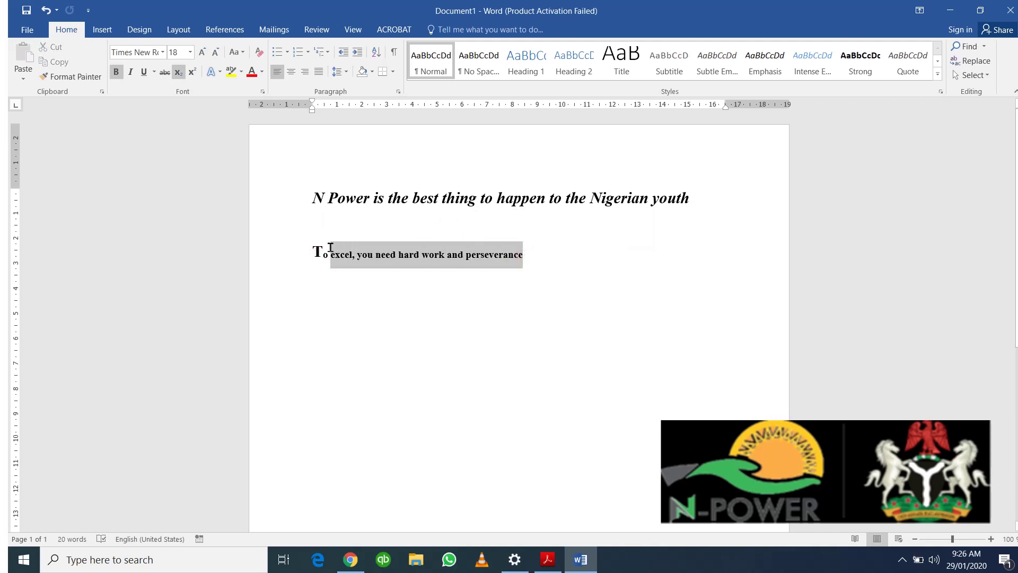
drag(330, 248, 329, 247)
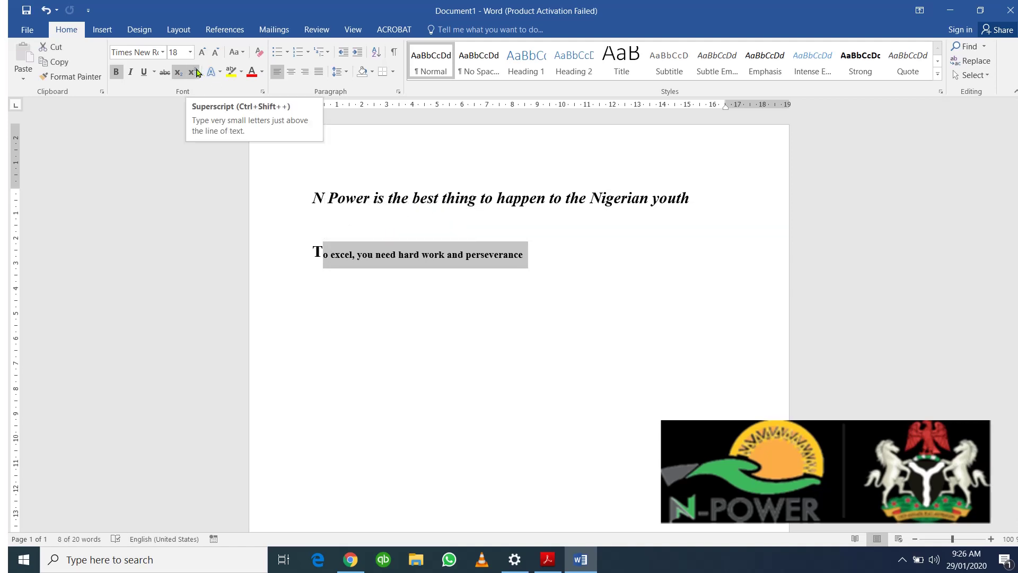
click(197, 72)
click(578, 261)
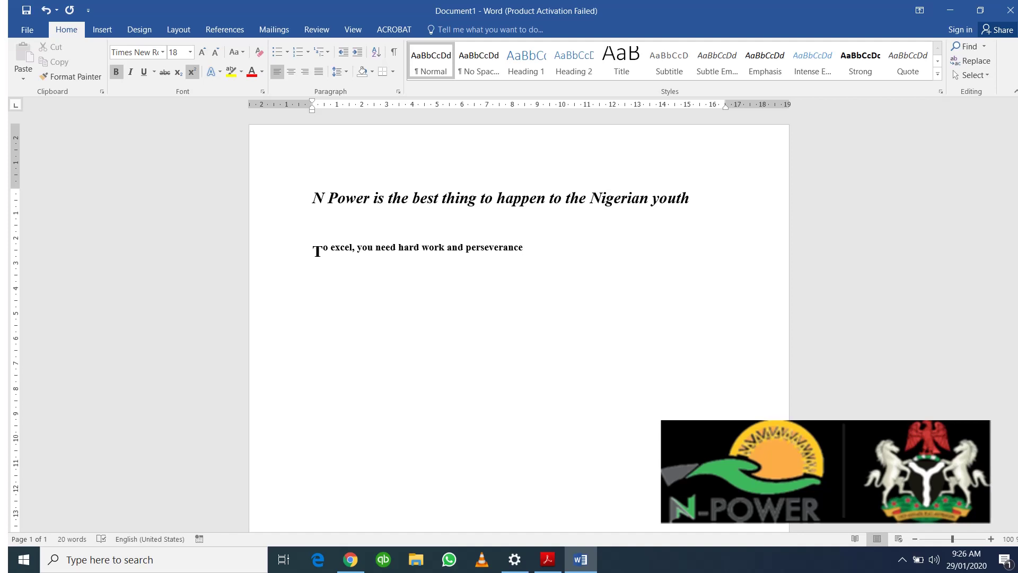
click(188, 72)
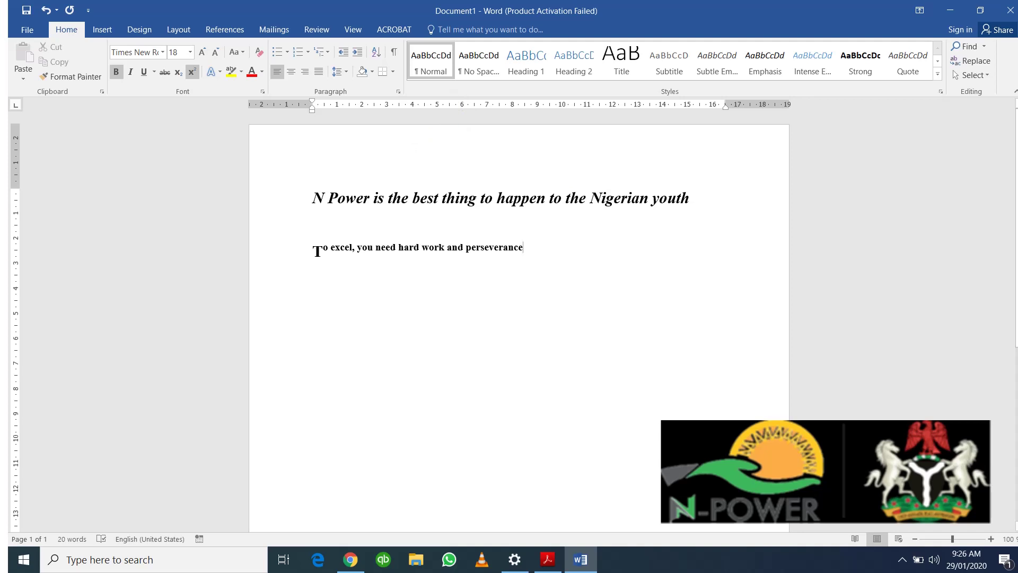
Shrink the first sentence's font to 11 pt in successive steps.
drag(697, 200, 318, 181)
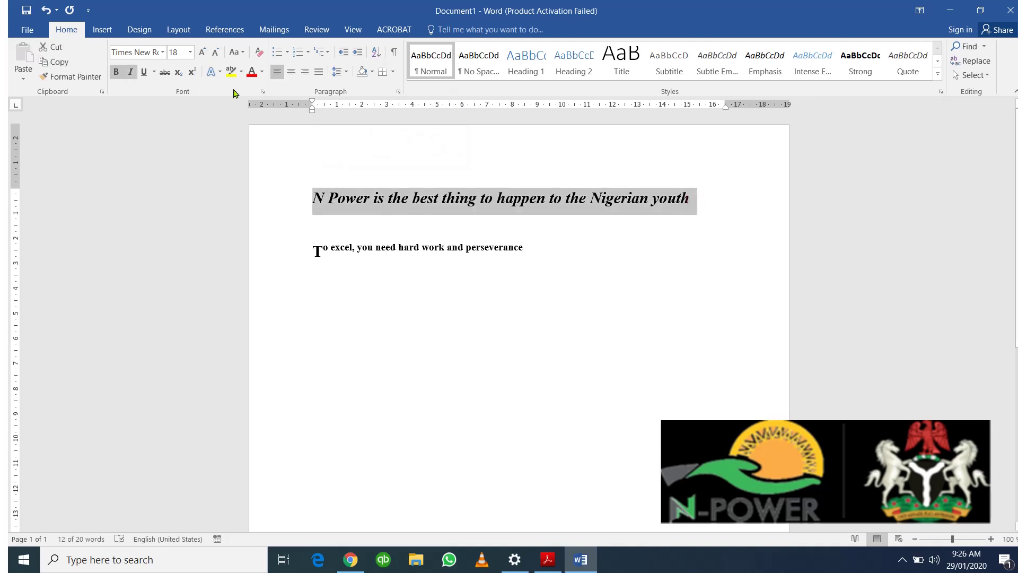
click(217, 52)
click(216, 52)
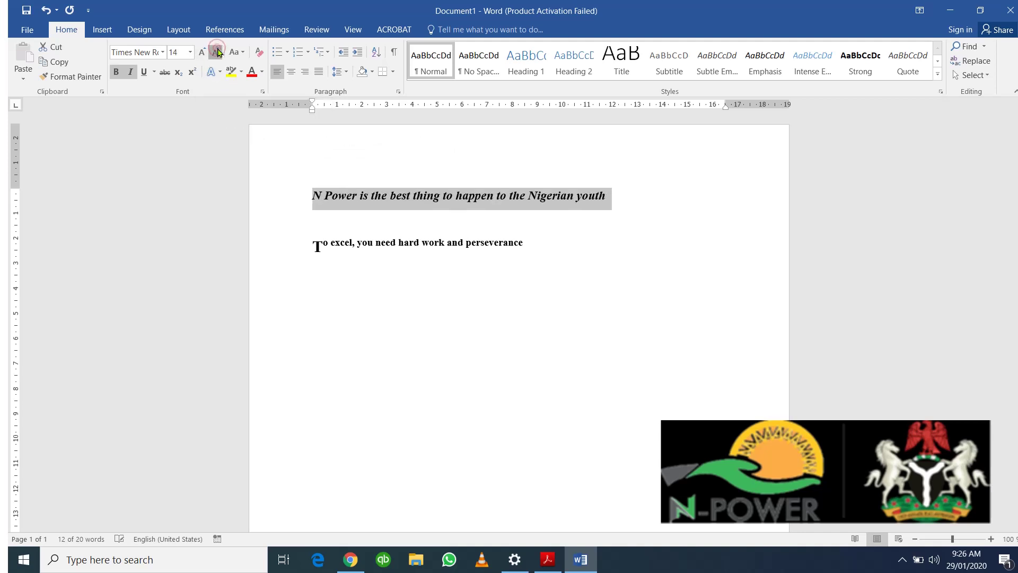
click(217, 52)
click(216, 52)
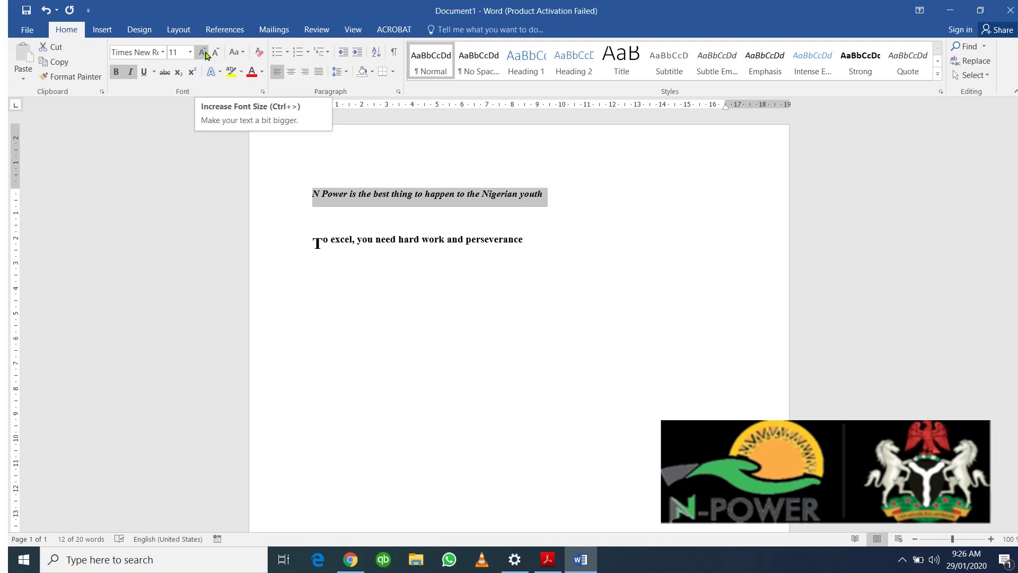
Enlarge the first sentence's font in successive steps up to 72 pt.
click(202, 52)
click(202, 52)
click(203, 52)
click(203, 52)
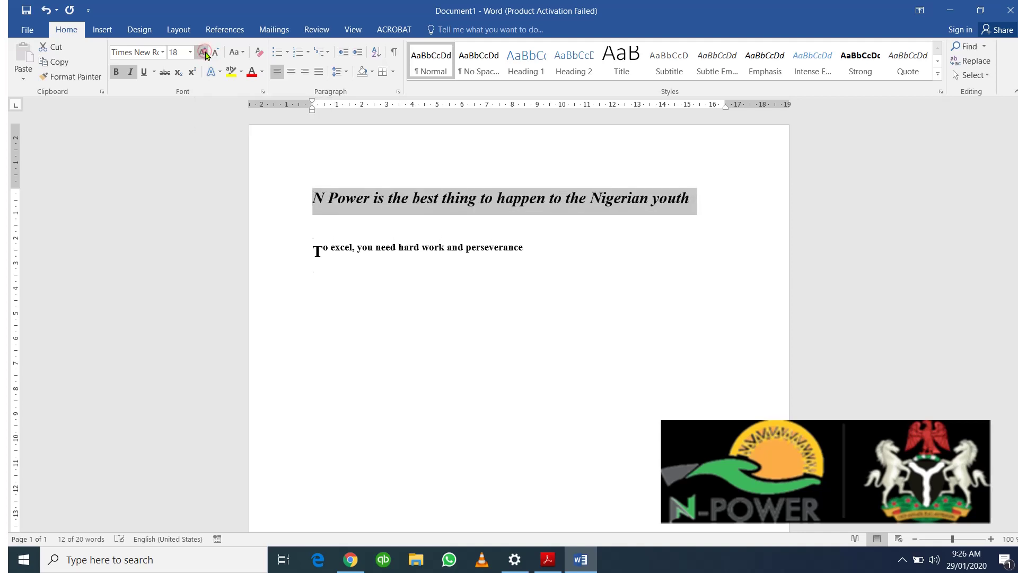
click(202, 52)
click(203, 52)
click(205, 52)
click(204, 53)
click(204, 52)
click(204, 53)
click(205, 52)
click(205, 52)
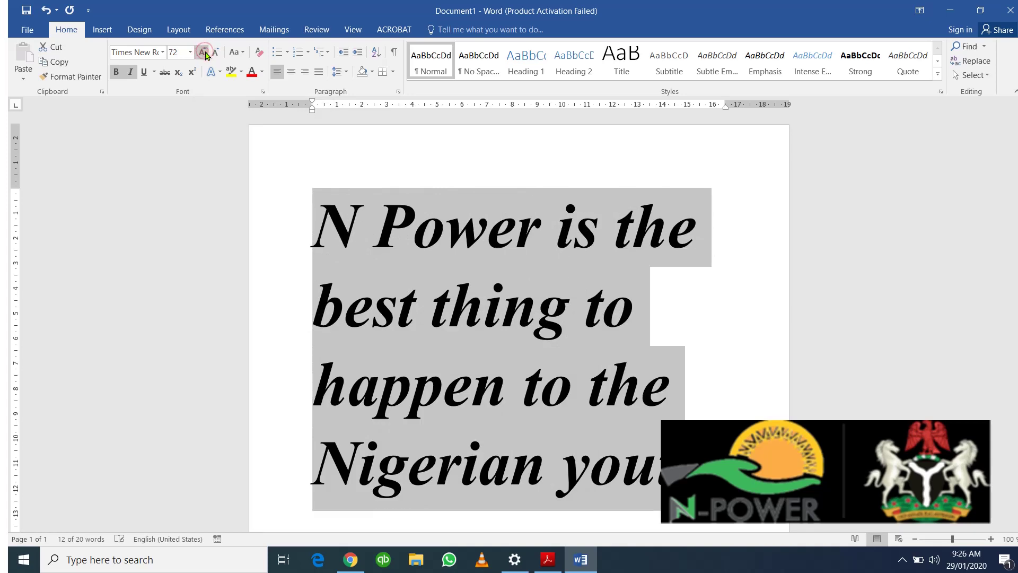
Reduce the first sentence's font in successive steps to 26 pt.
click(216, 52)
click(215, 51)
click(217, 52)
click(217, 52)
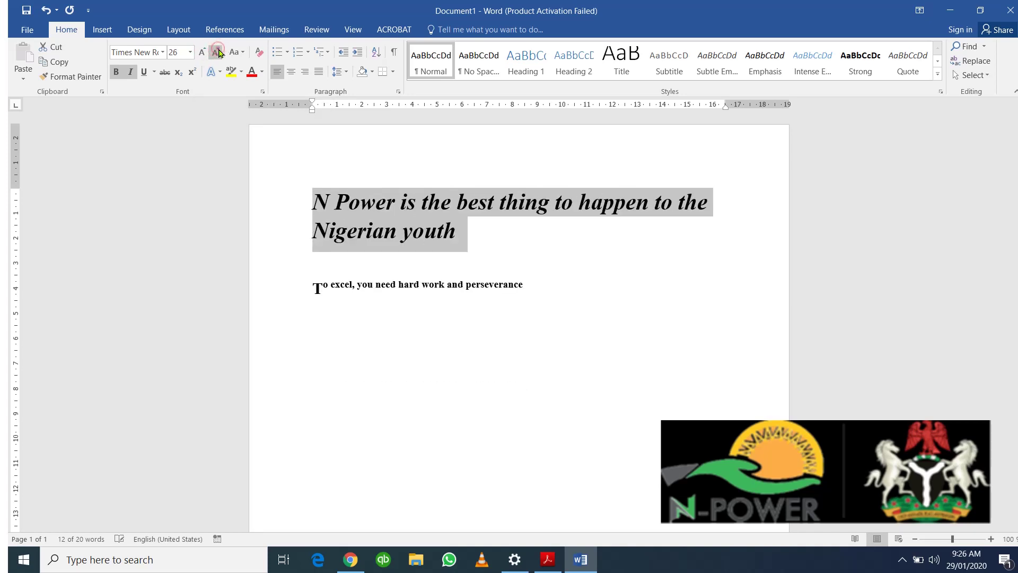